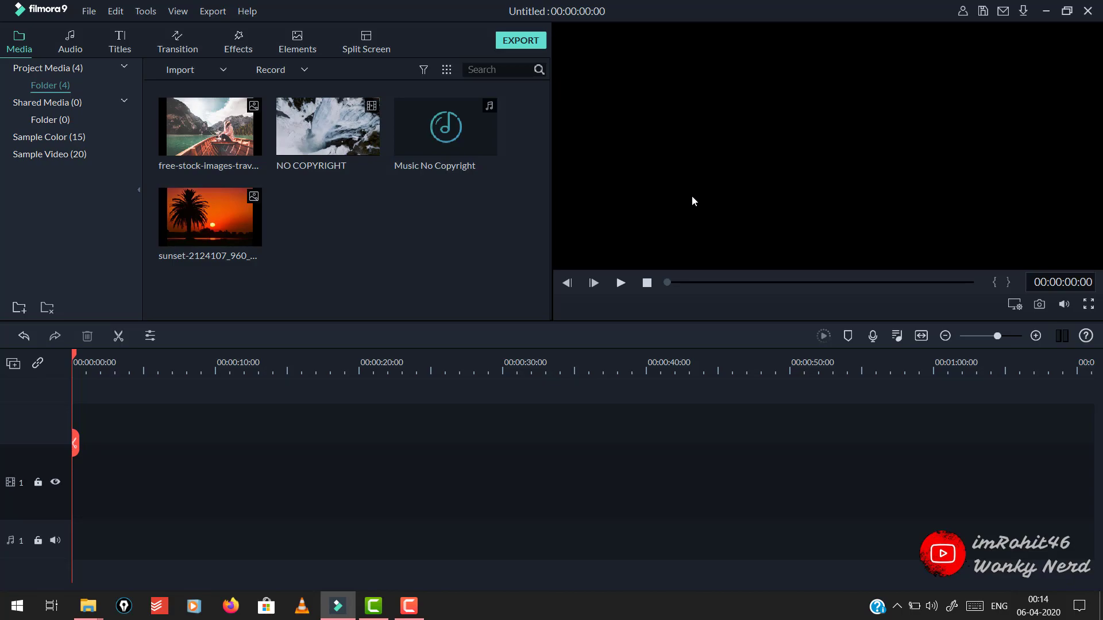
Step: Add the NO COPYRIGHT video to track 1, match the project to 1920 x 1080 30fps, and move the playhead to 00:00:33:15
left_click_drag(299, 117, 73, 481)
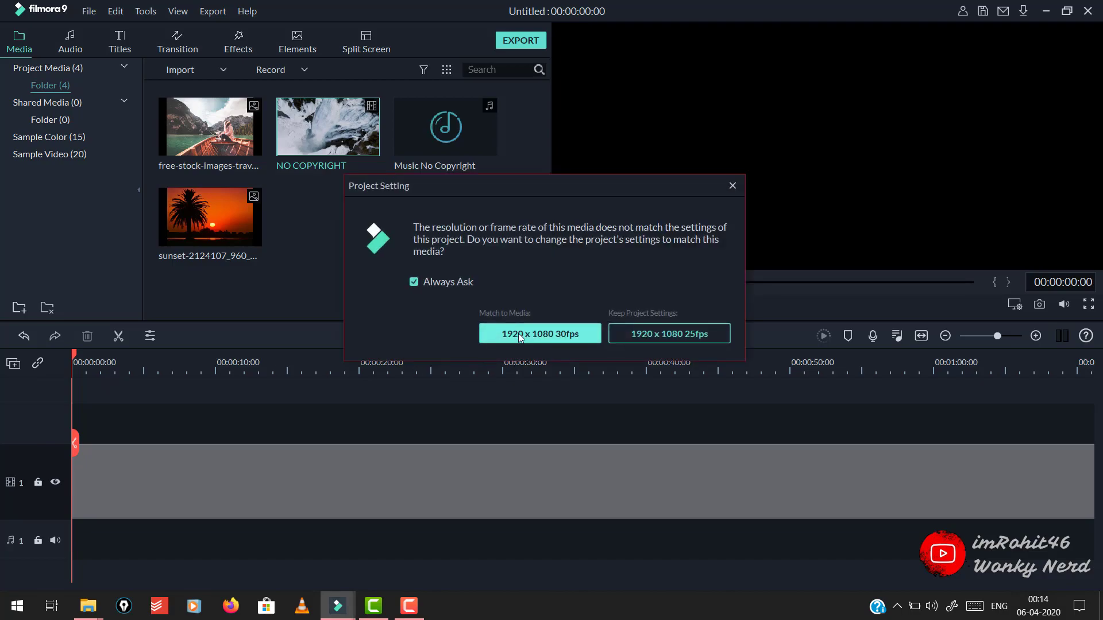
left_click(540, 334)
left_click(265, 361)
left_click_drag(265, 356, 651, 443)
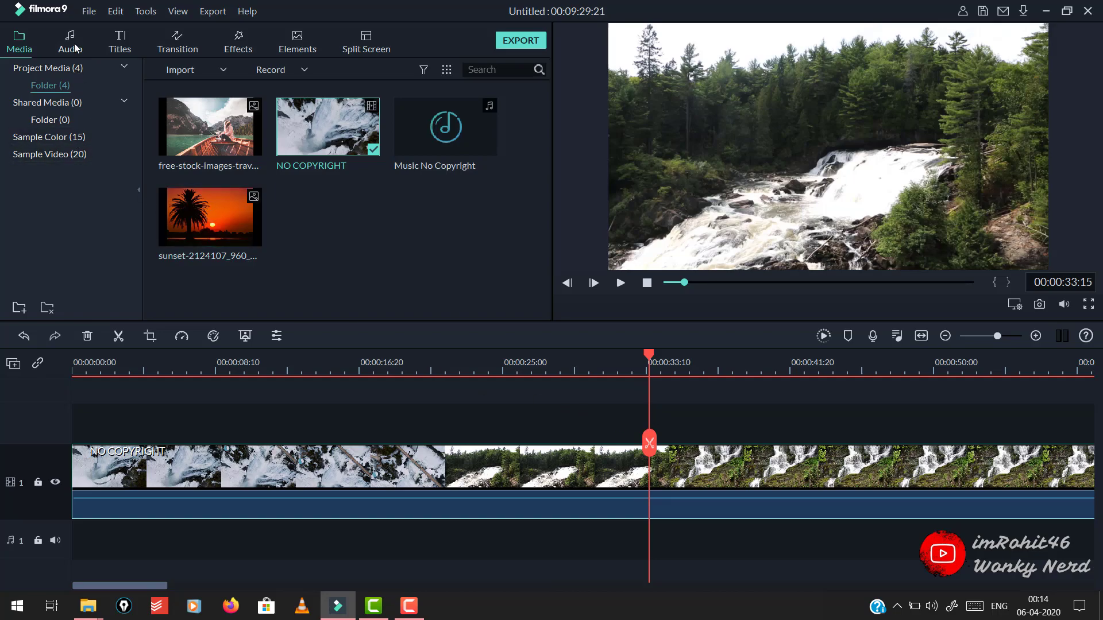
Step: Browse the Openers and Titles categories of the title presets for a suitable style
left_click(121, 49)
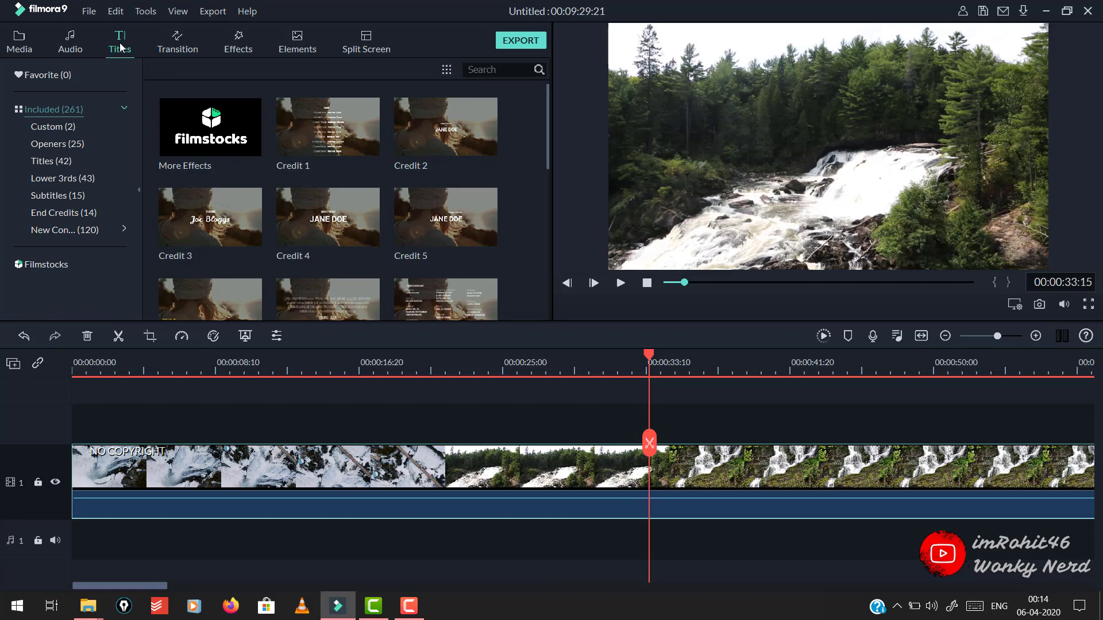
left_click(55, 146)
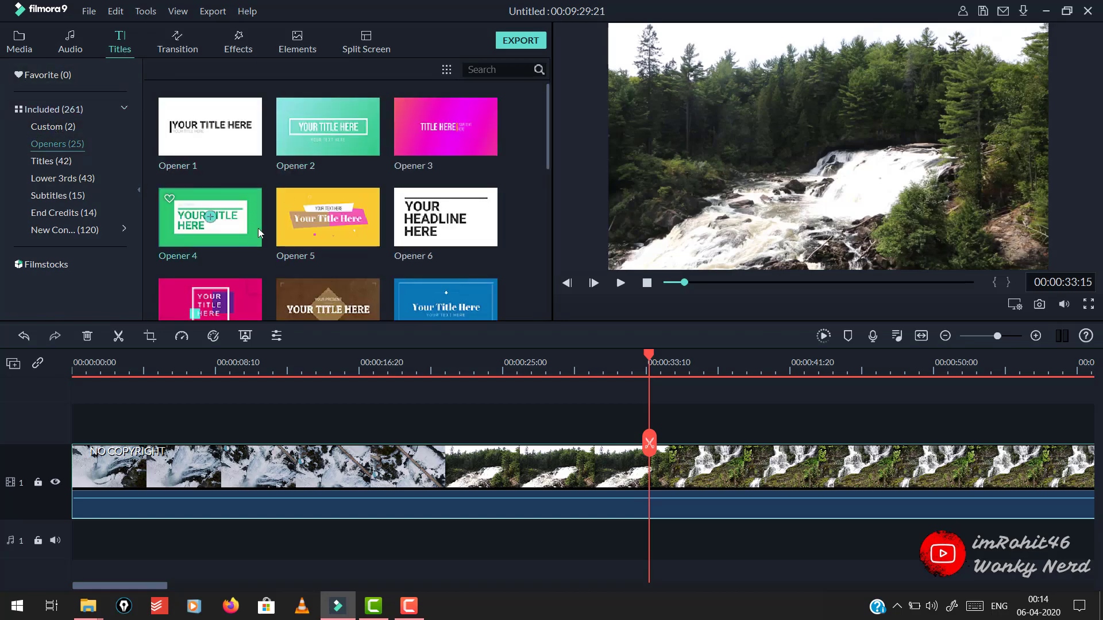
scroll(402, 256, "down", 10)
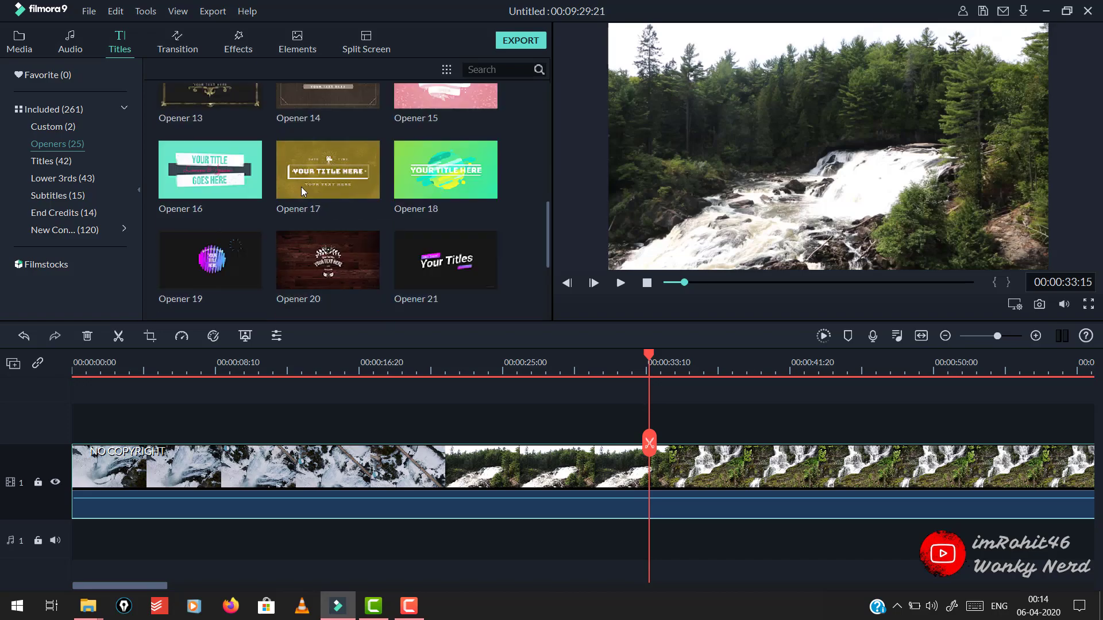
left_click(50, 148)
left_click(50, 128)
left_click(51, 161)
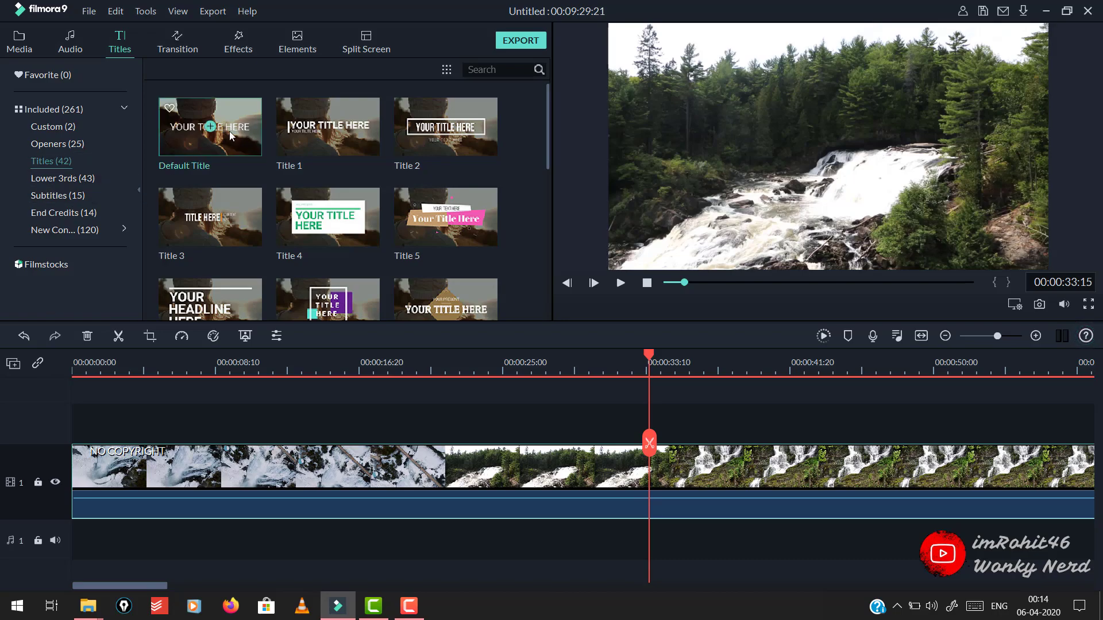
scroll(341, 228, "down", 10)
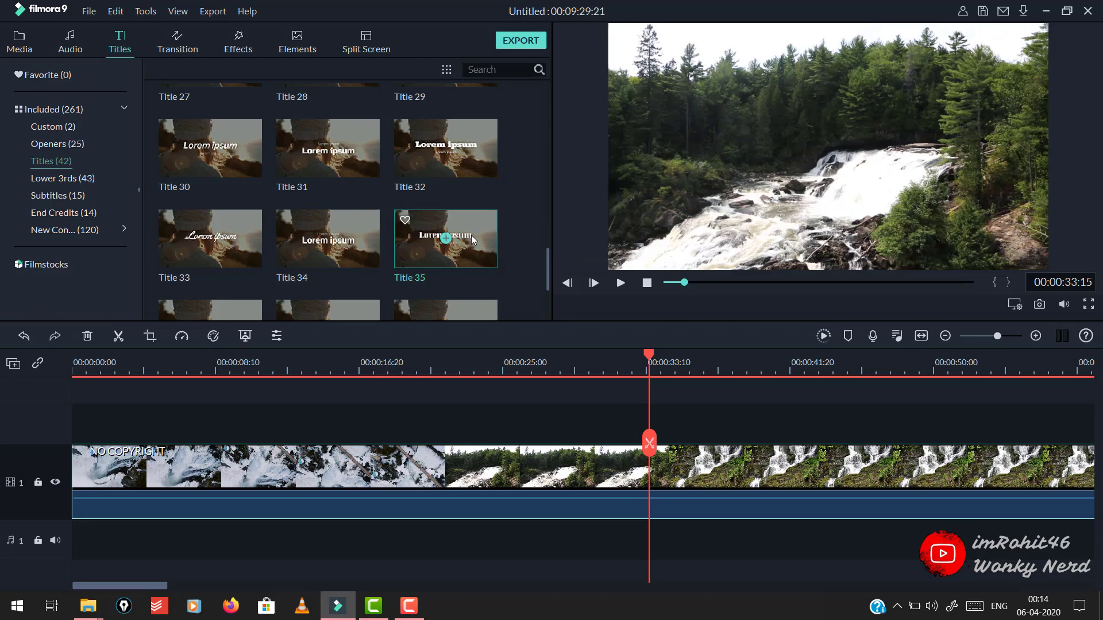
scroll(471, 236, "up", 5)
scroll(471, 236, "up", 4)
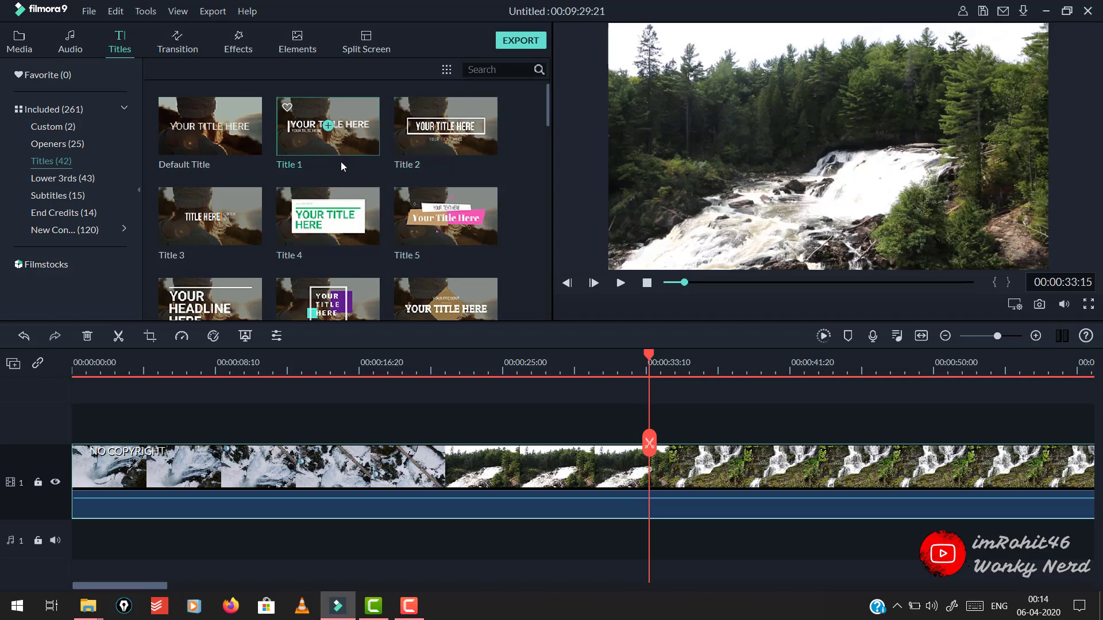
Step: Preview the Title 2 preset, place it above the video starting at the playhead, and play it over the footage
left_click(421, 131)
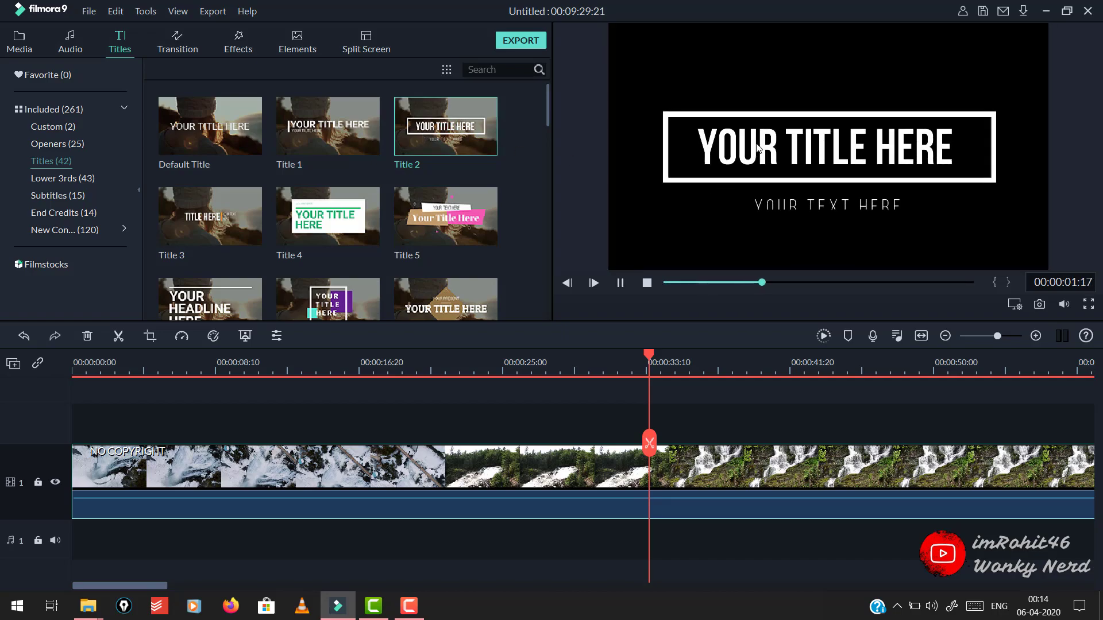
left_click_drag(423, 131, 672, 411)
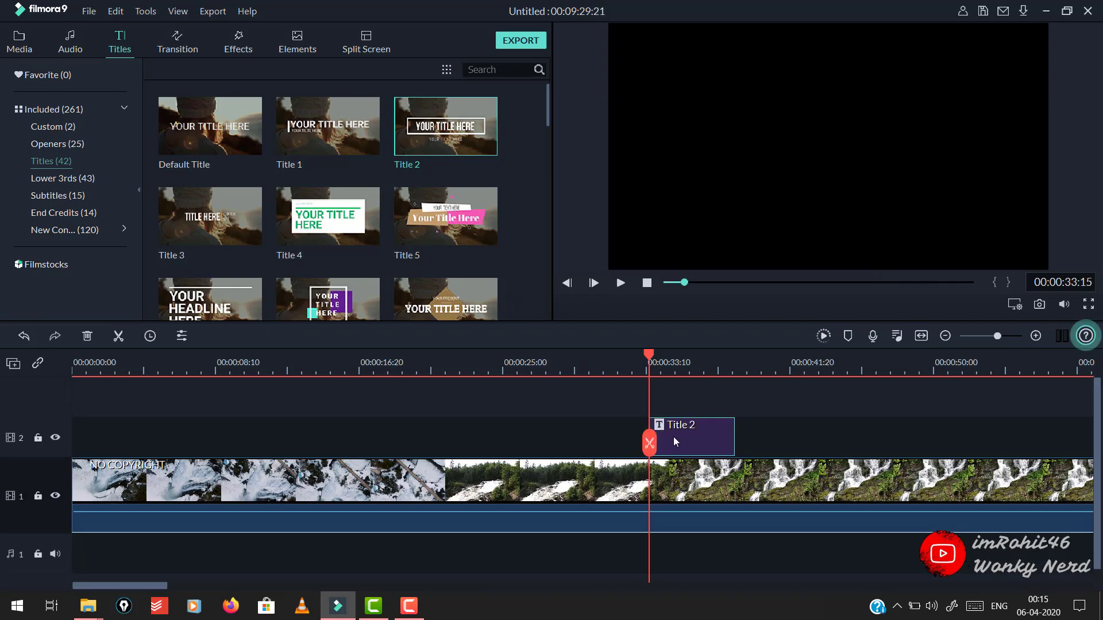
left_click(620, 283)
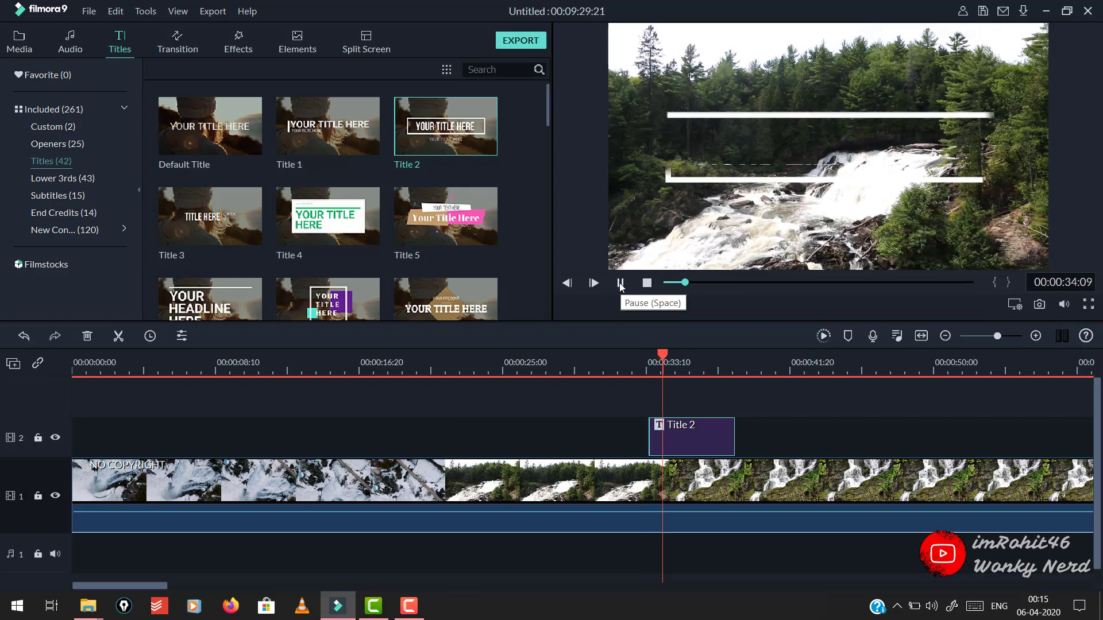
left_click(620, 283)
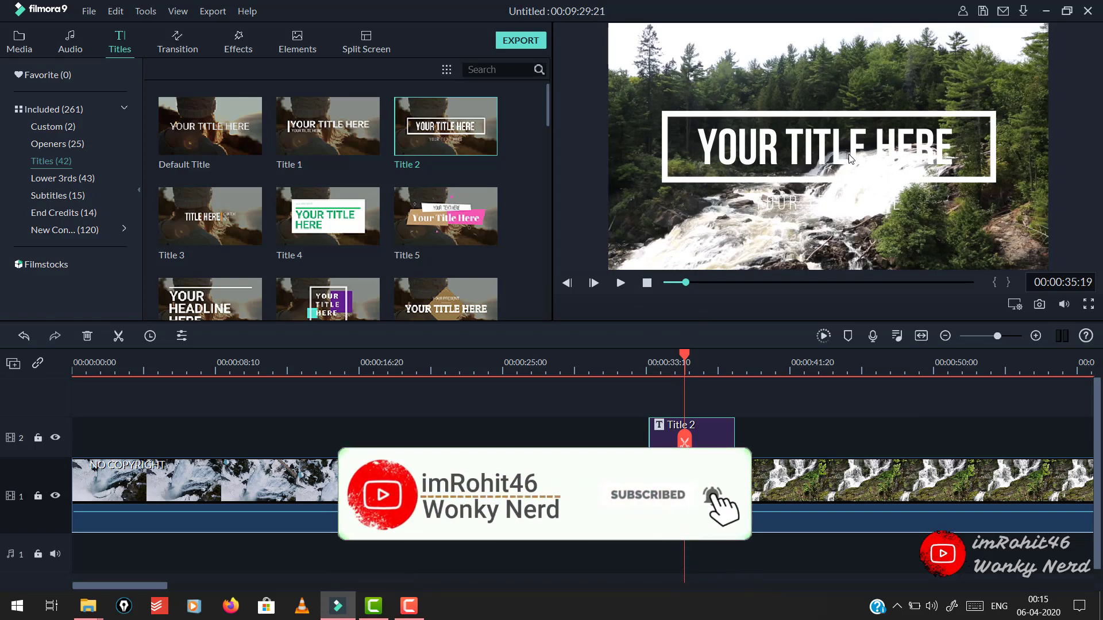
Step: Open the title clip's text settings and examine its Advanced Text Edit options without changing anything
double_click(706, 440)
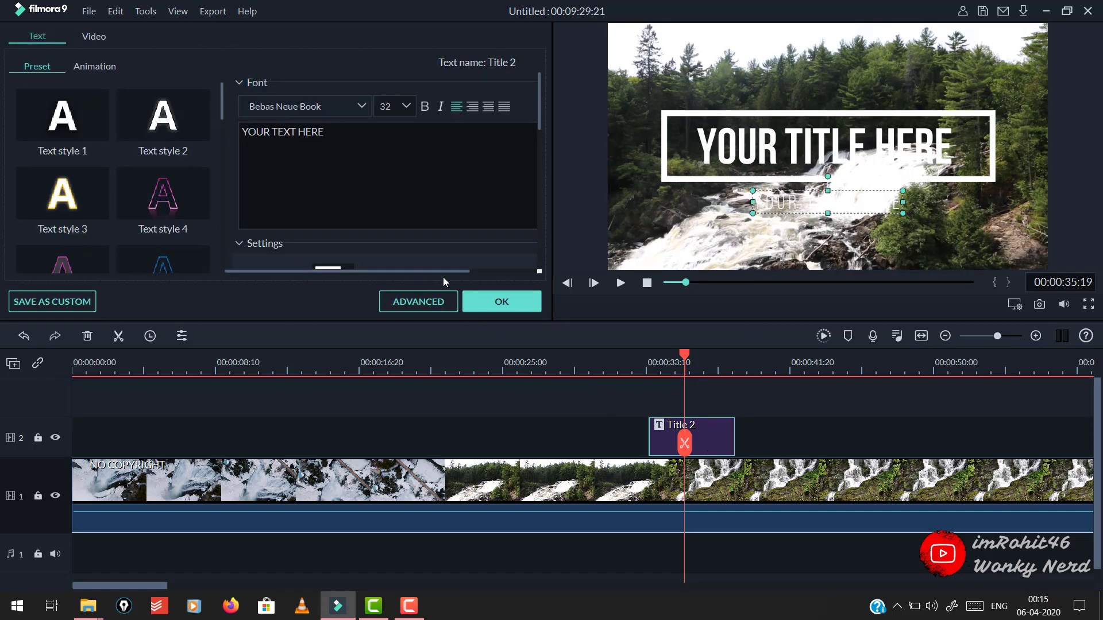
left_click(492, 304)
right_click(706, 443)
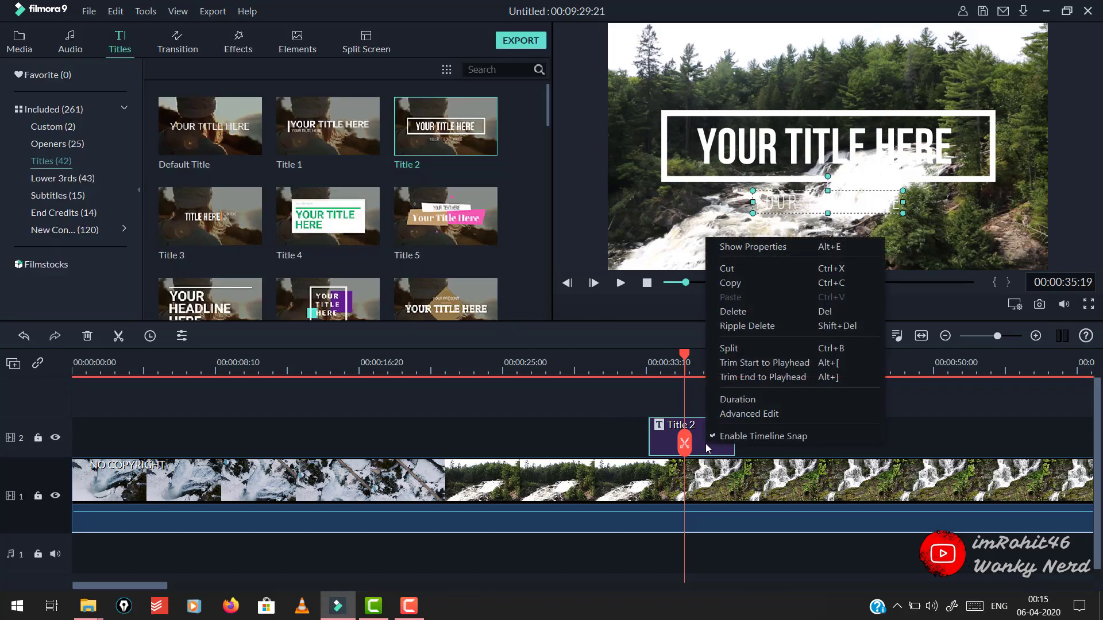
left_click(741, 414)
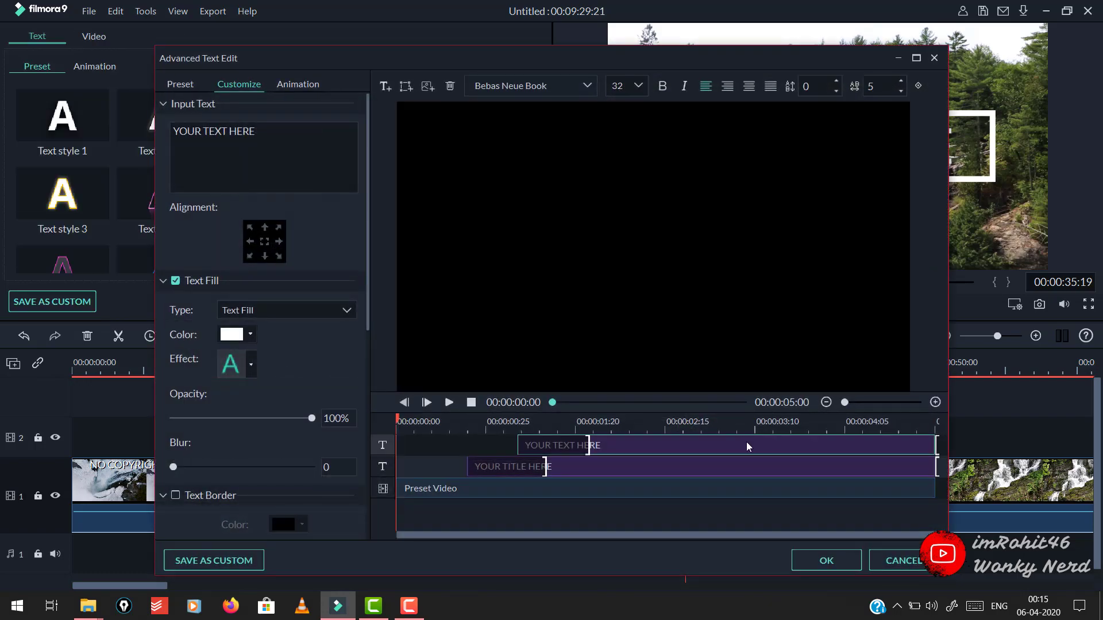
left_click(897, 560)
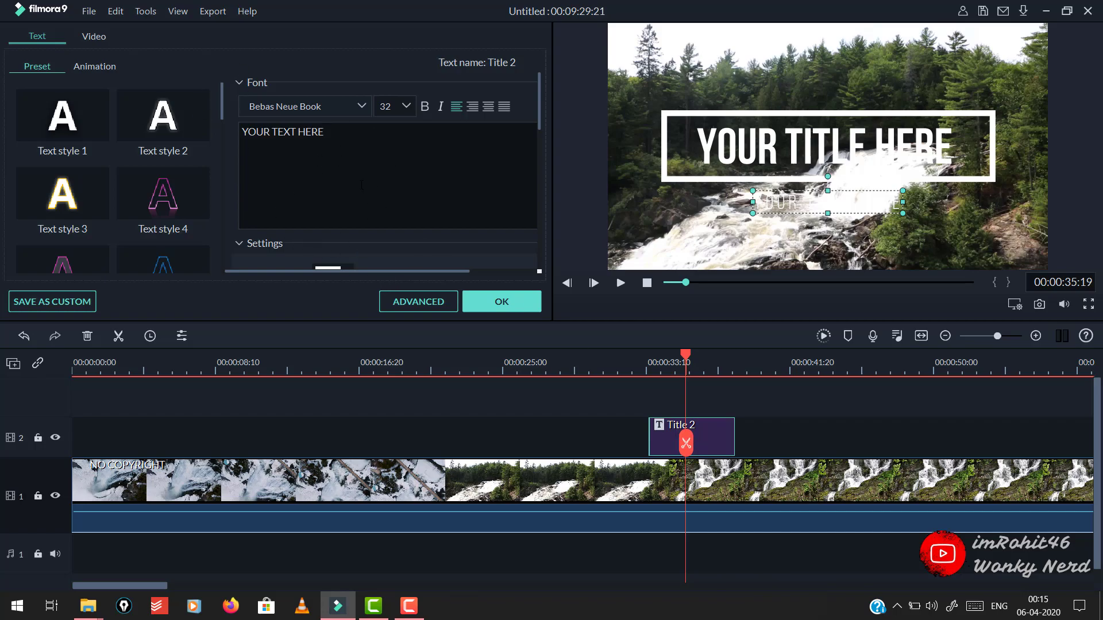
Step: Replace the small subtitle text below the frame with "BEAUTIFUL"
key("ctrl+a")
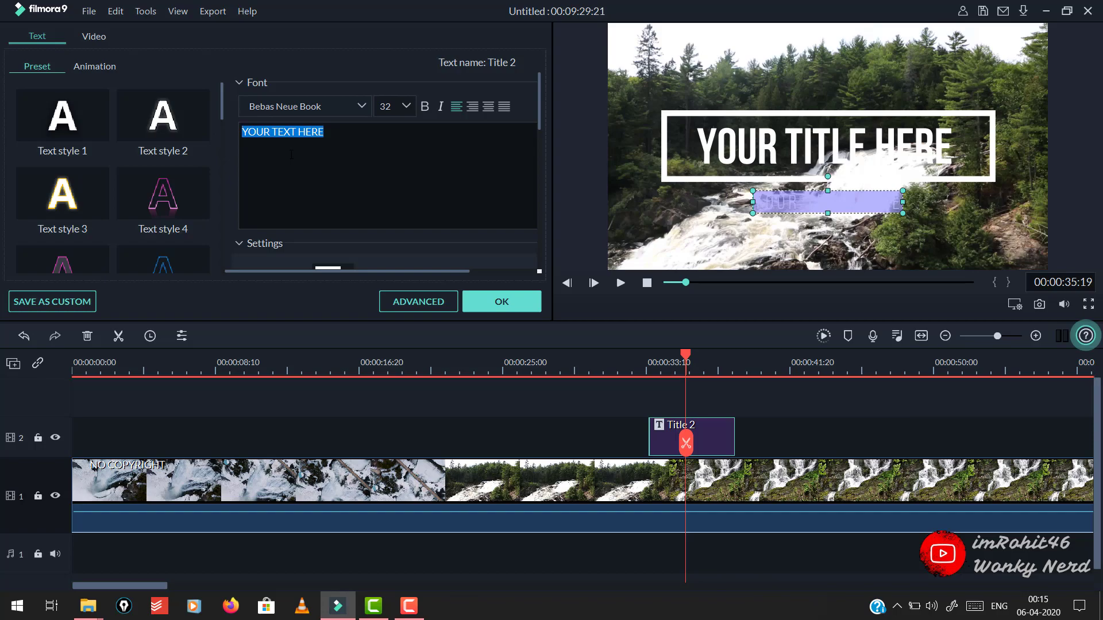
type("BEAUTIFUL")
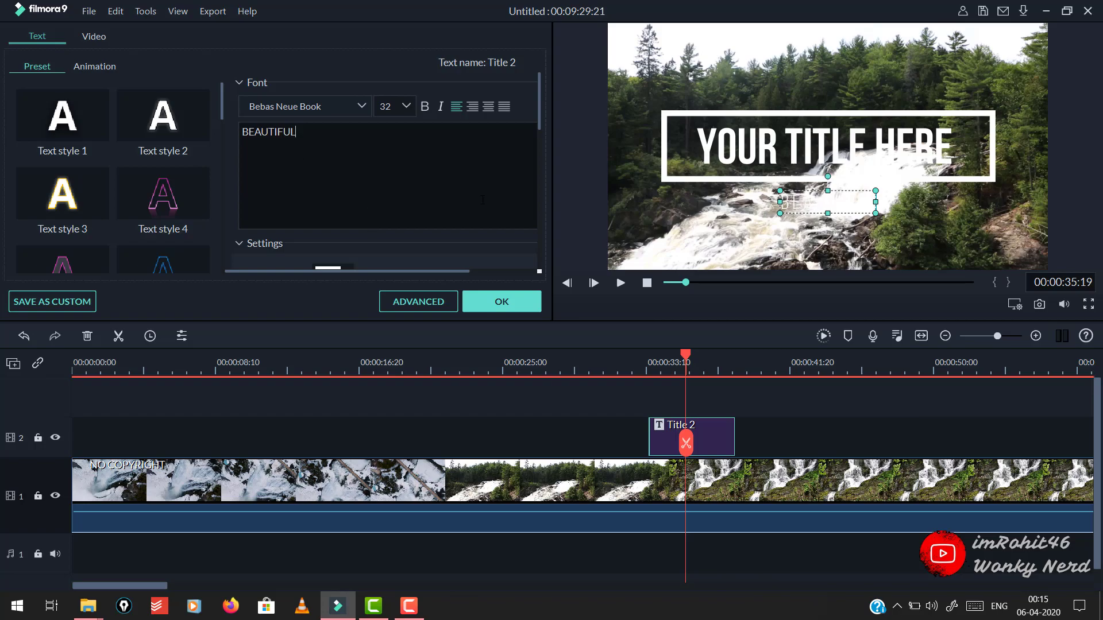
left_click(746, 137)
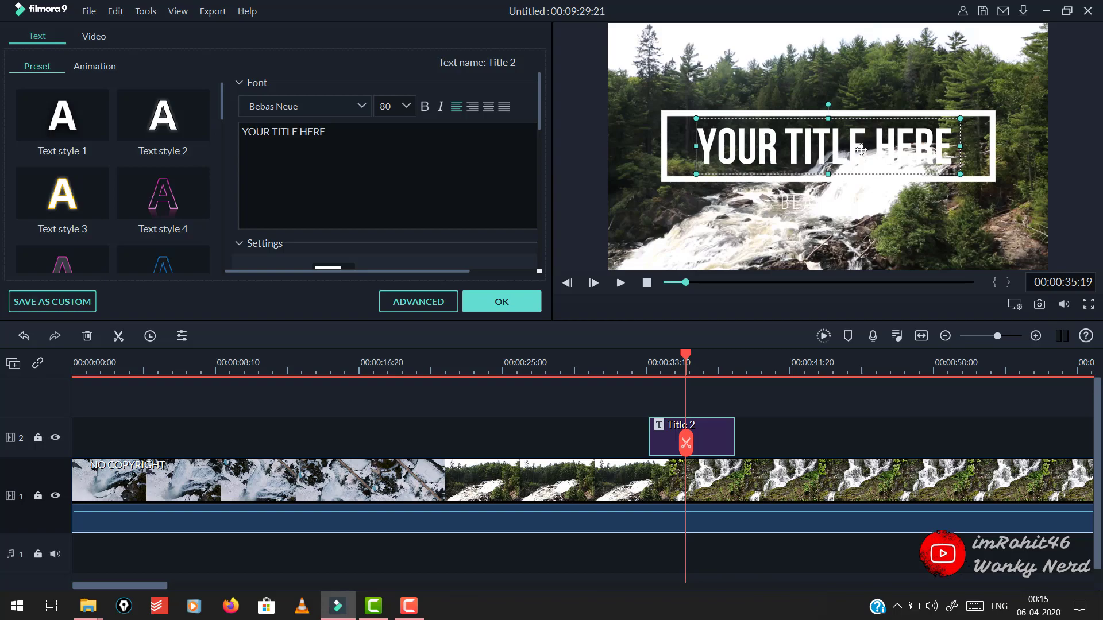
left_click(794, 205)
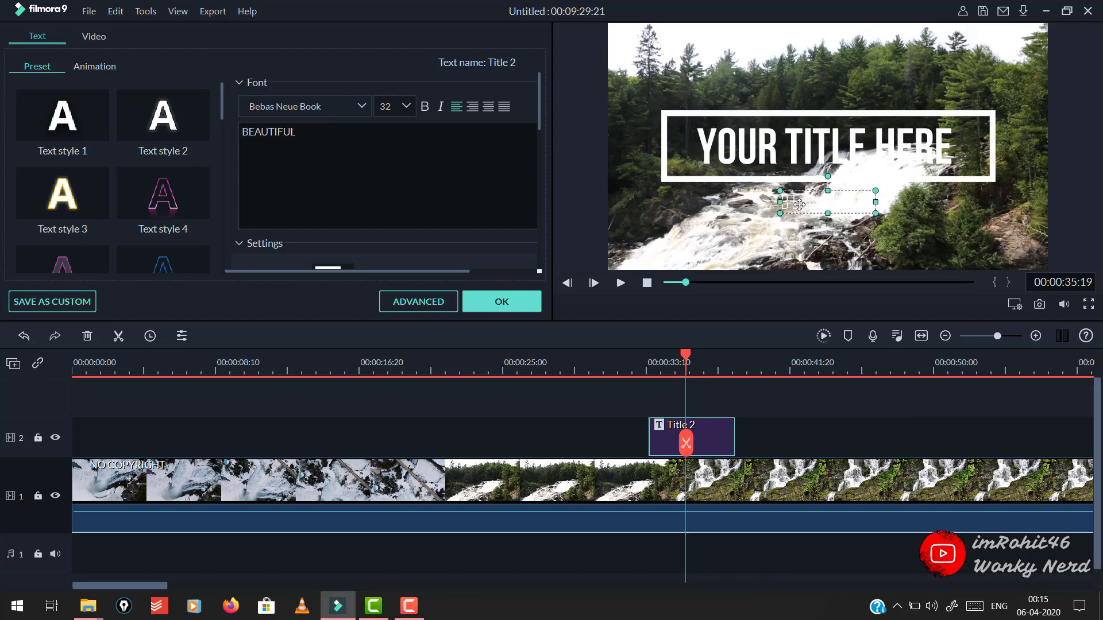
left_click(799, 208)
double_click(806, 206)
left_click(791, 171)
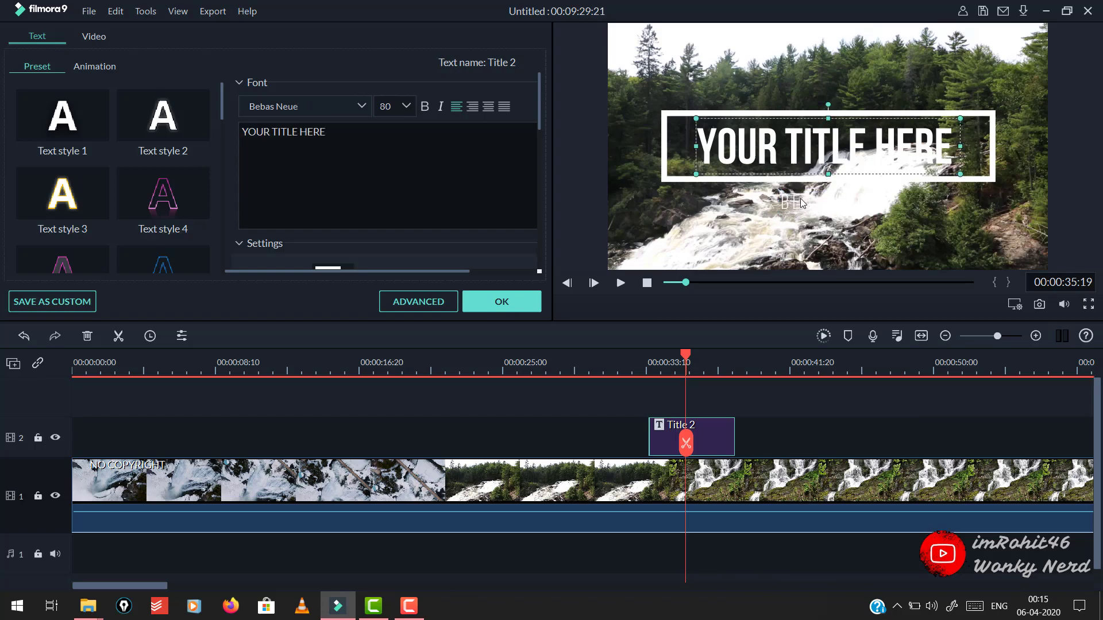
left_click(799, 200)
Step: Replace the main title text inside the frame with "BEAUTIFUL WATERFALL"
double_click(756, 144)
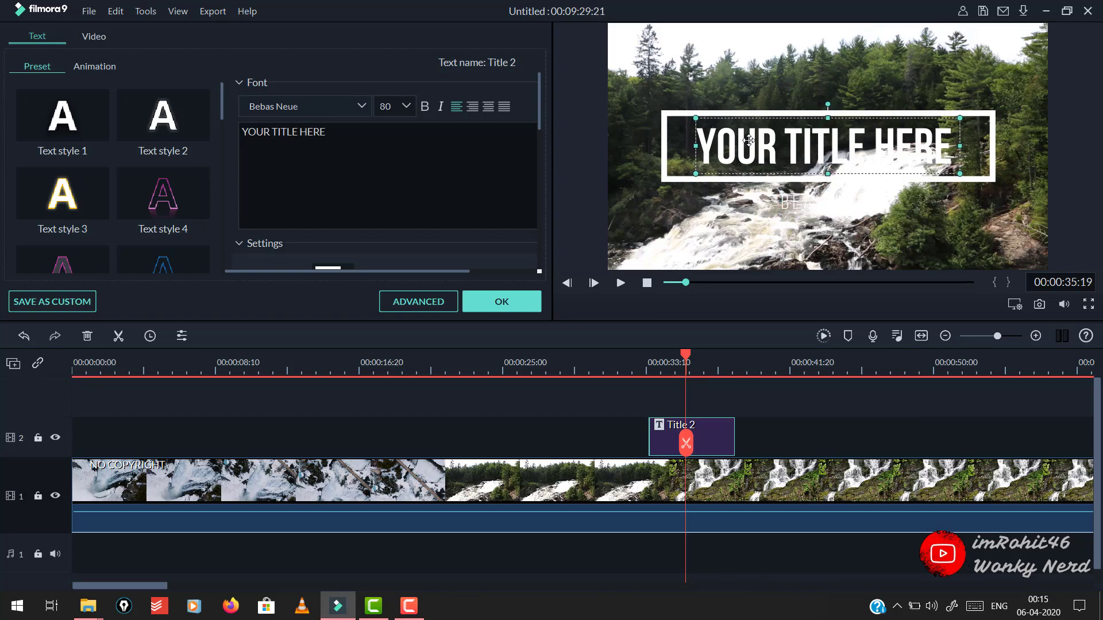
left_click_drag(383, 153, 205, 117)
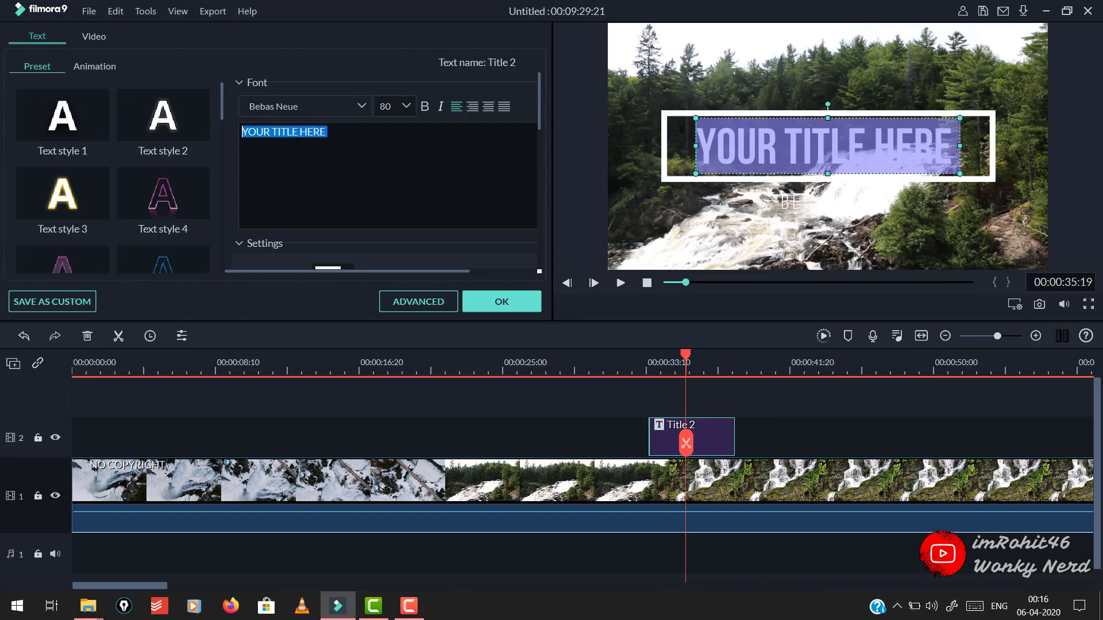
type("BEA")
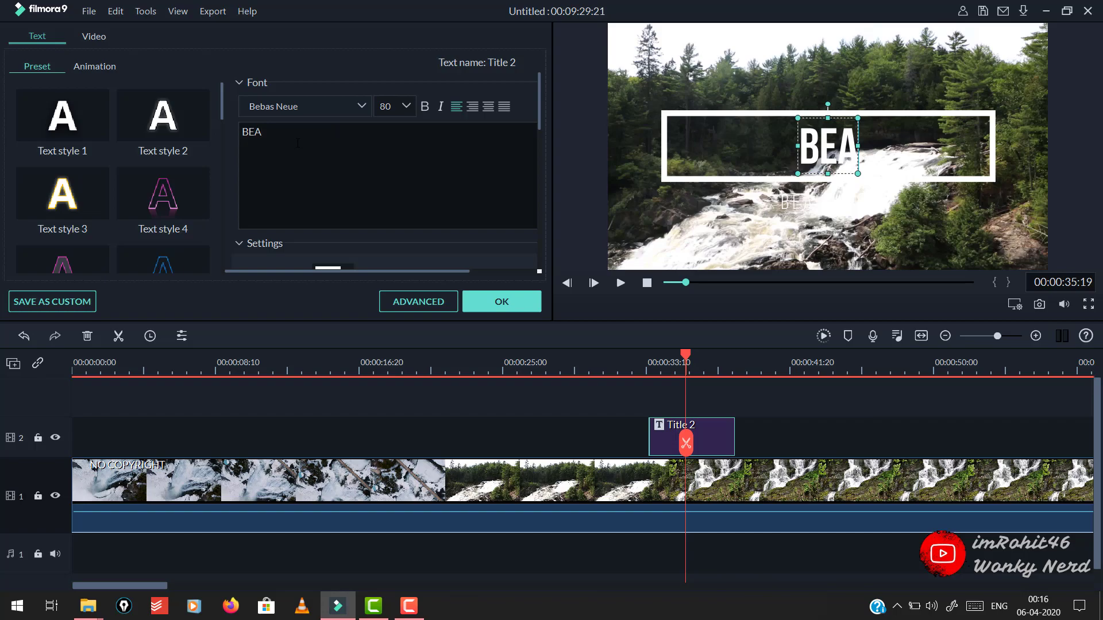
type("UTIFUL")
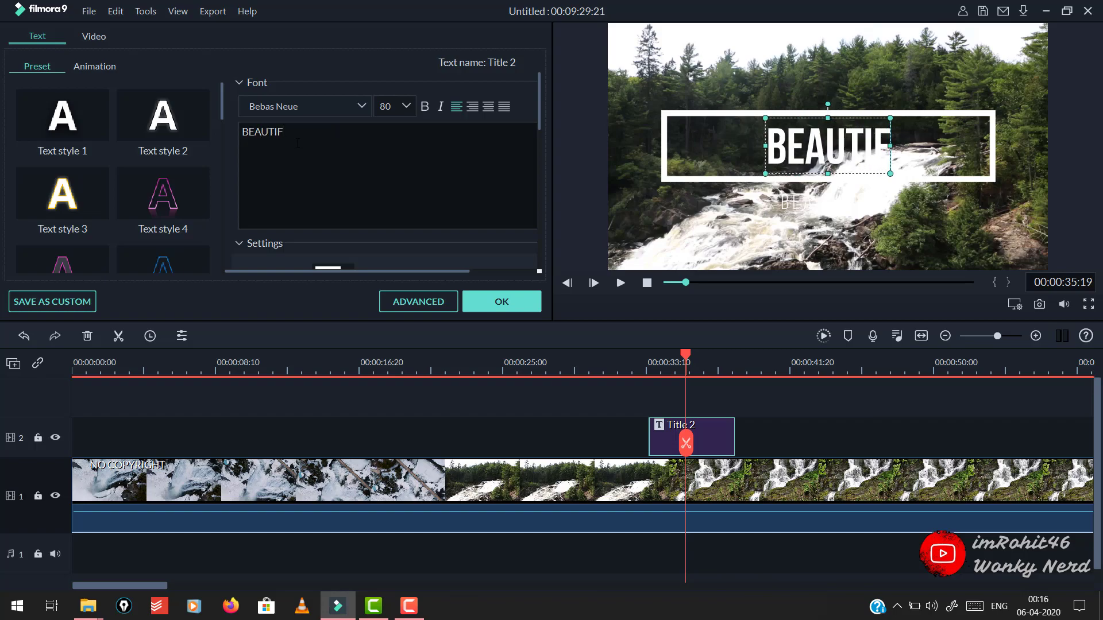
key("BackSpace")
key("BackSpace")
key("BackSpace")
type("U:")
key("BackSpace")
type("L")
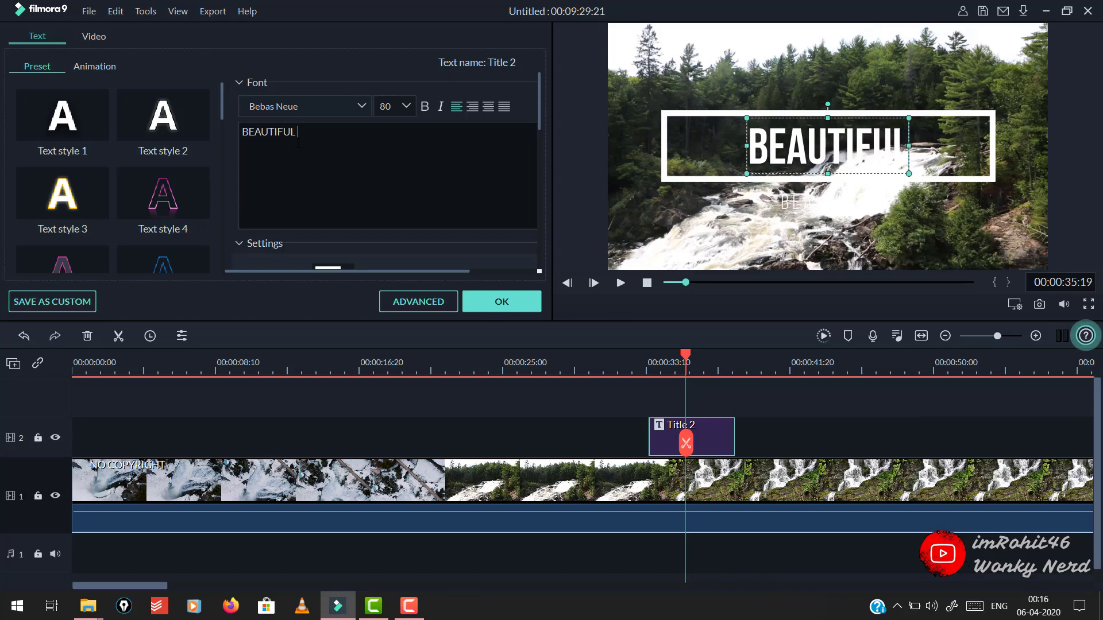
type(" WATERFALL")
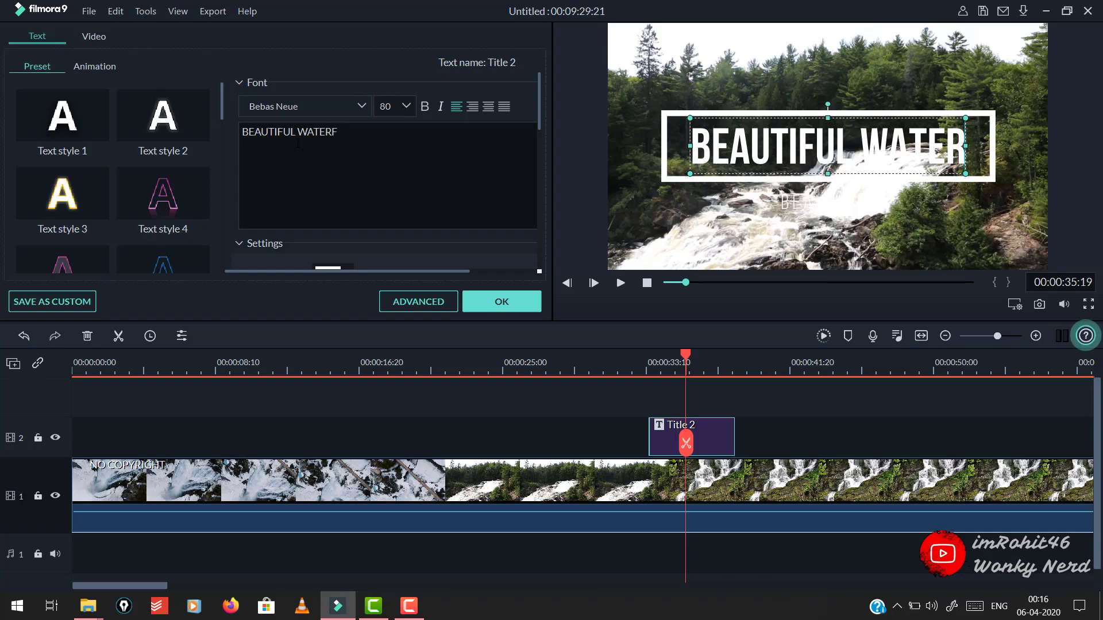
Step: Widen the title's rectangular frame on both sides so it surrounds the main text with a margin
left_click(683, 176)
left_click_drag(695, 151, 640, 148)
mouse_move(995, 150)
left_mouse_down()
mouse_move(1010, 151)
mouse_move(987, 155)
left_mouse_up()
left_click(980, 185)
left_click(990, 175)
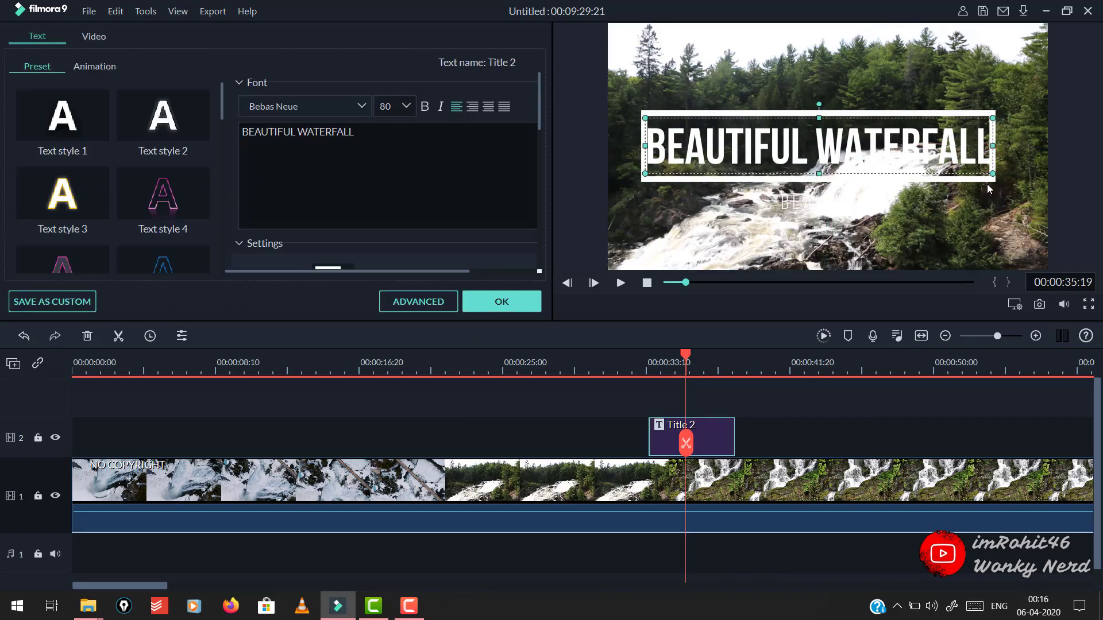
left_click_drag(991, 151, 1015, 148)
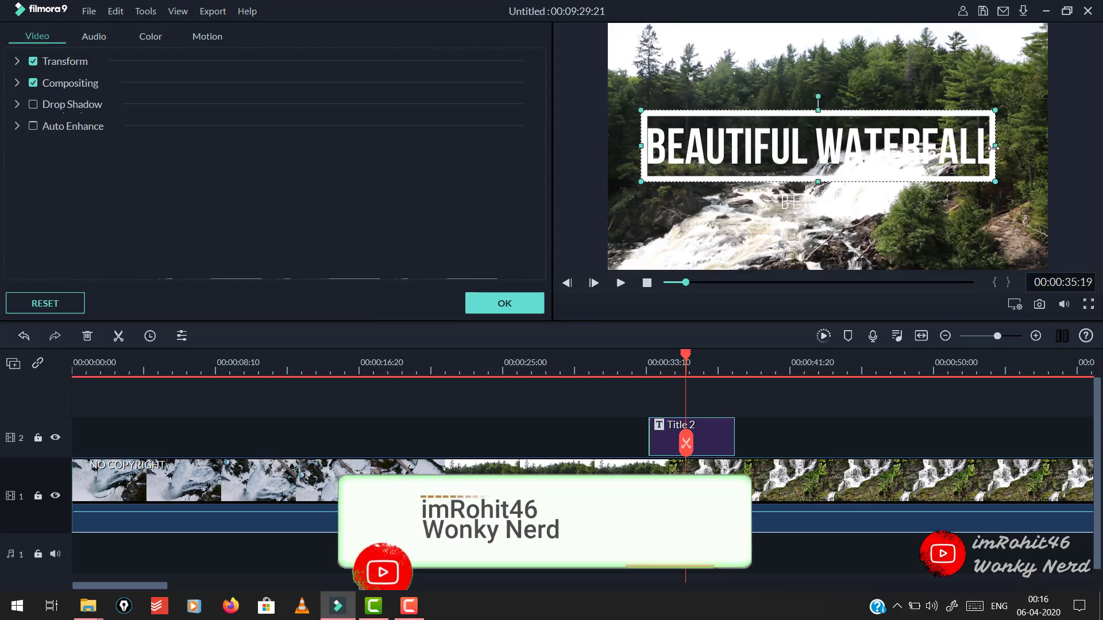
left_click_drag(636, 177, 619, 177)
left_click(750, 146)
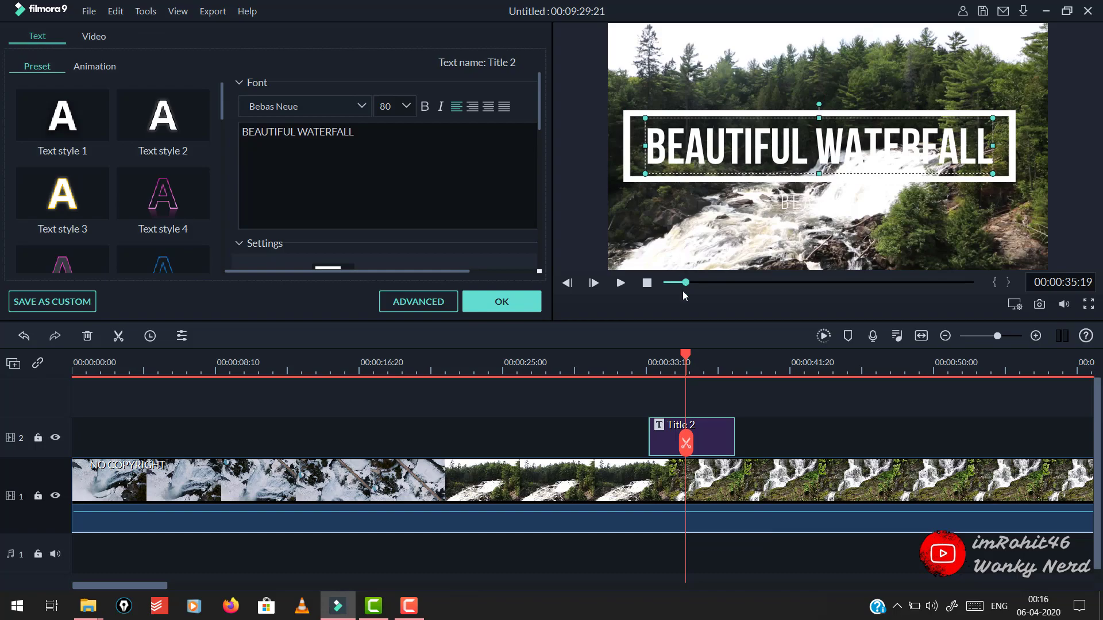
Step: Play the video from just before the title clip to check the edited title animation
left_click(634, 369)
left_click(623, 284)
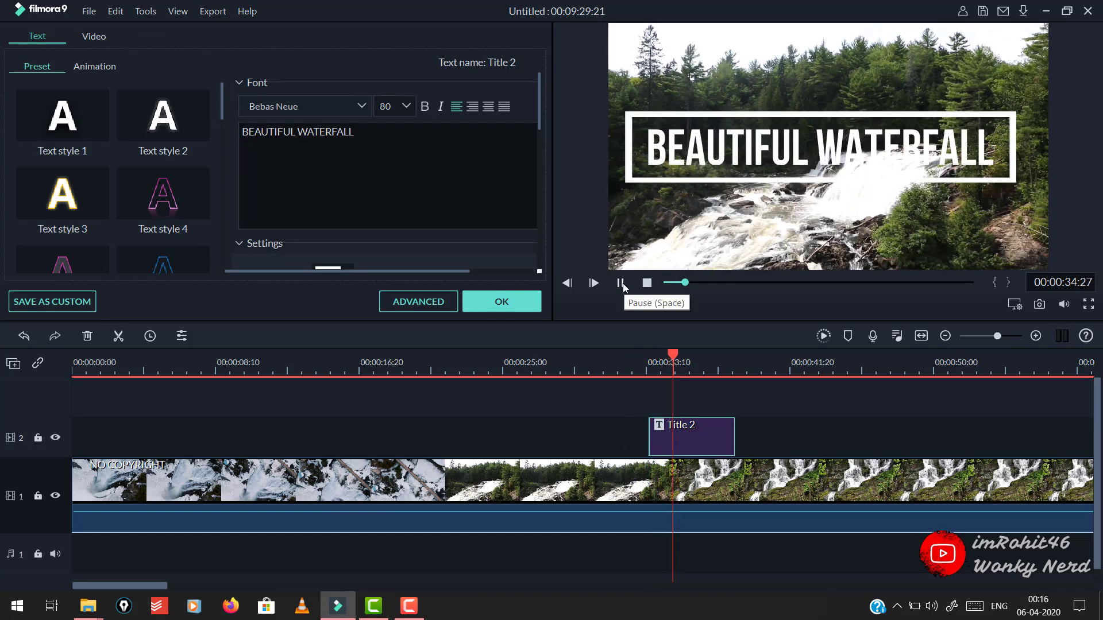
left_click(620, 282)
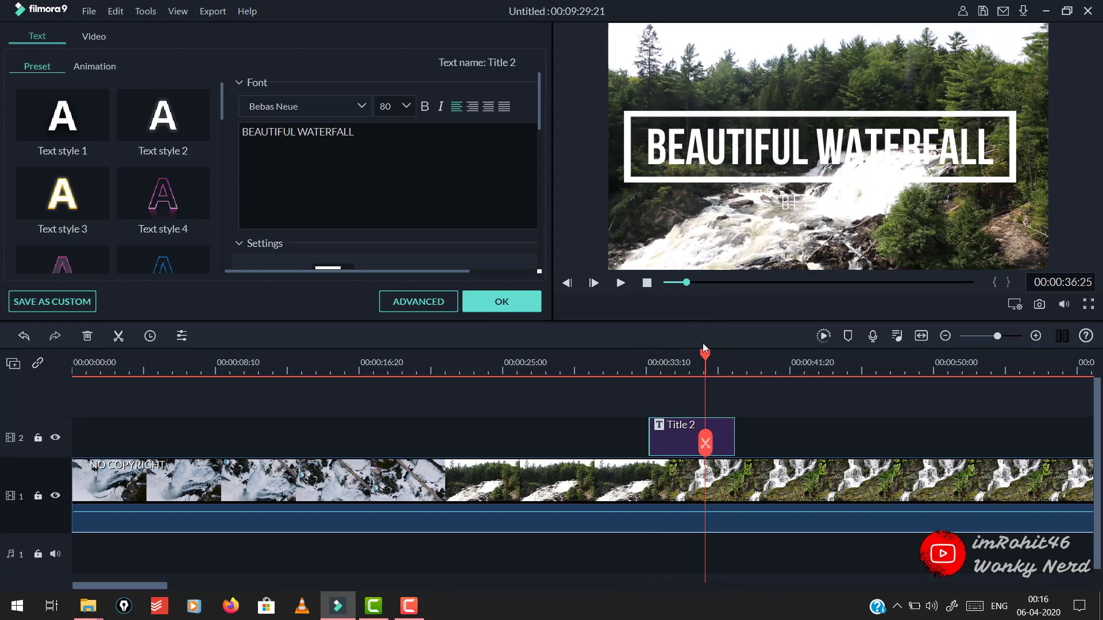
Step: Shorten the title clip by trimming its end to just past the playhead, and play it from just before its start
left_click_drag(735, 431, 709, 441)
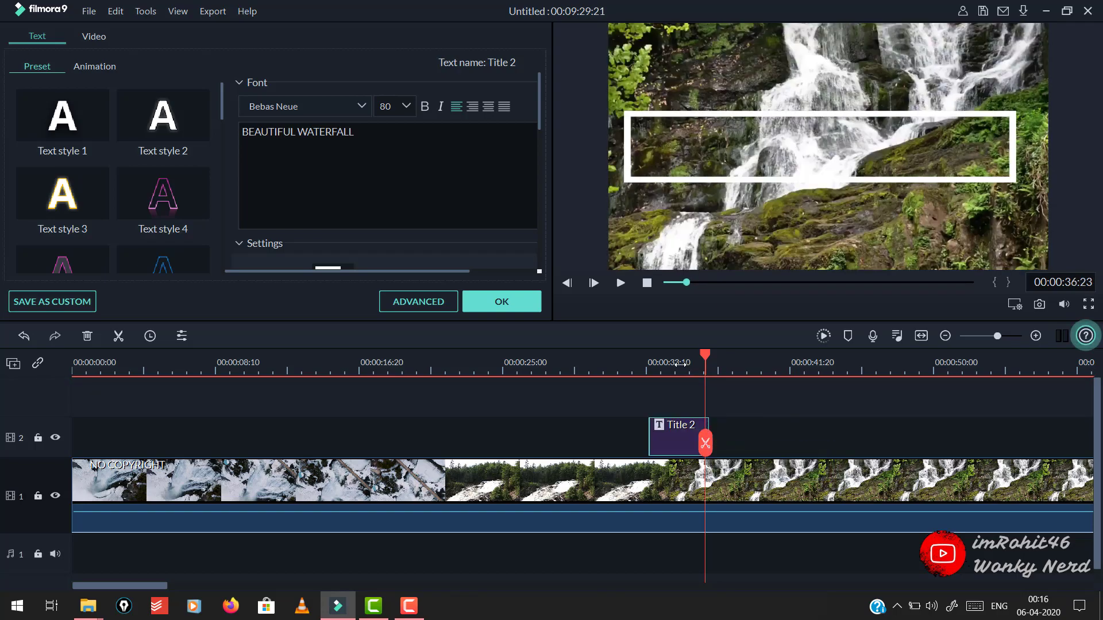
left_click(644, 368)
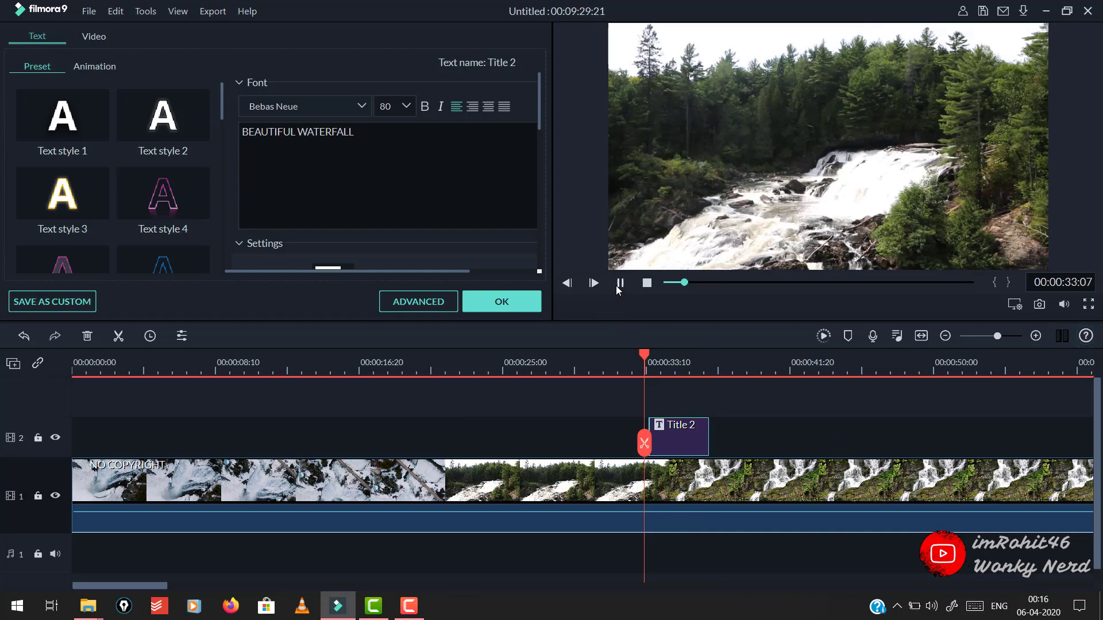
left_click(620, 283)
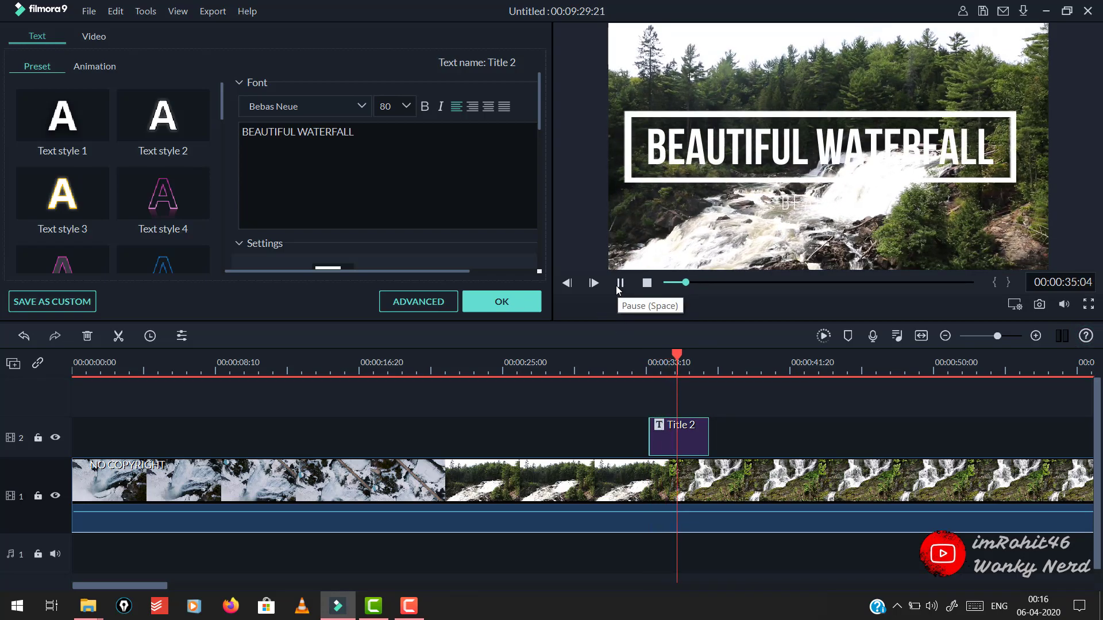
Step: Pause playback and set the main title text's font to Arial Negreta at size 62
left_click(620, 284)
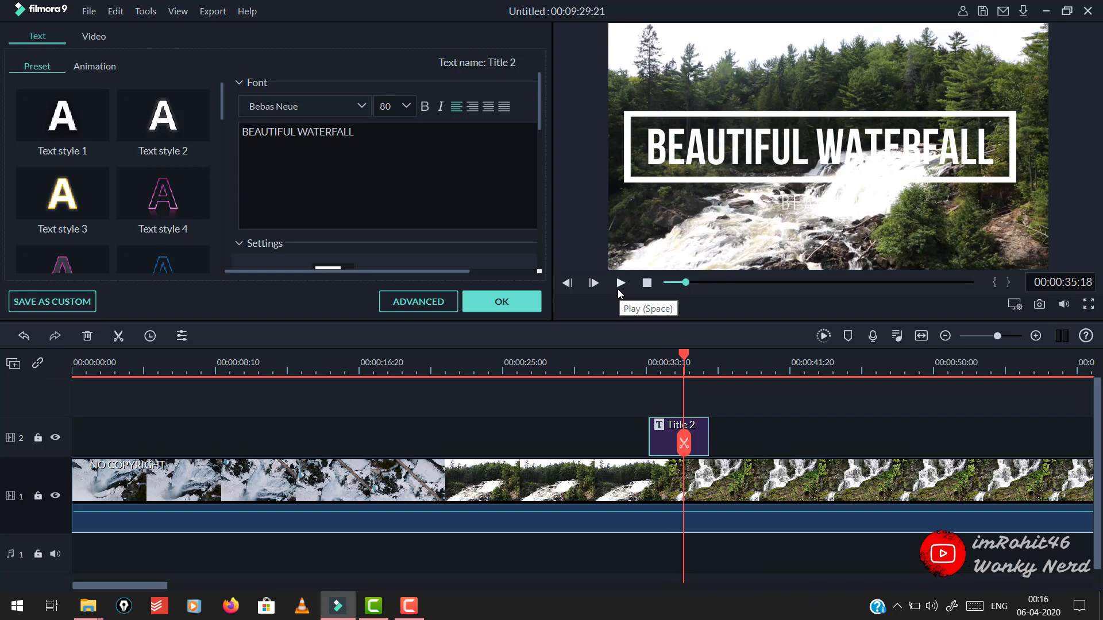
left_click_drag(420, 167, 241, 133)
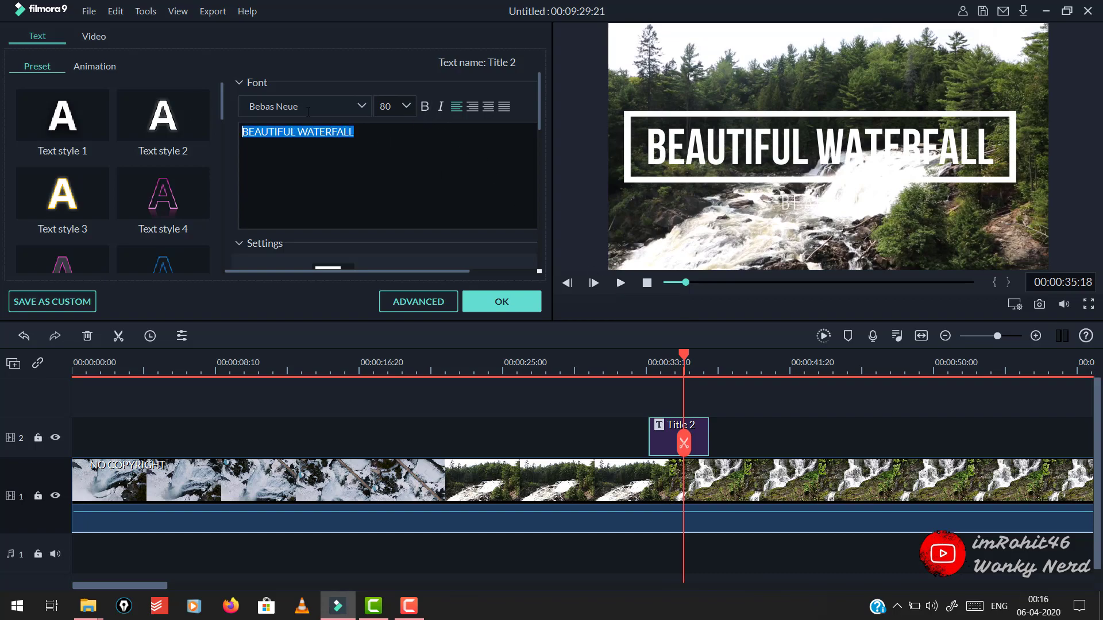
left_click(321, 115)
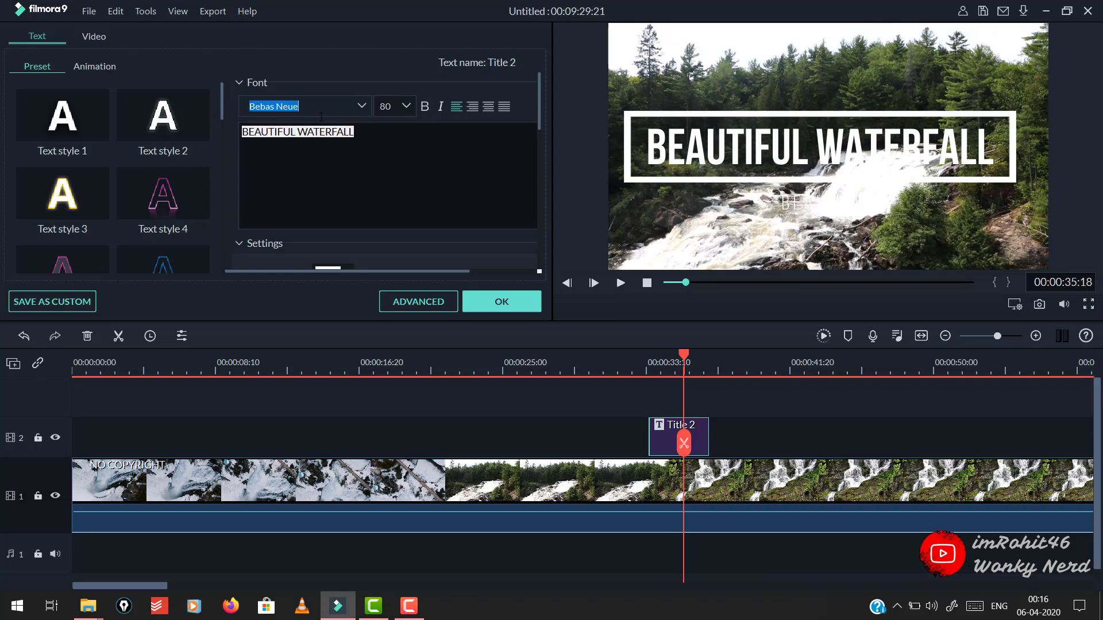
left_click(361, 106)
left_click(288, 200)
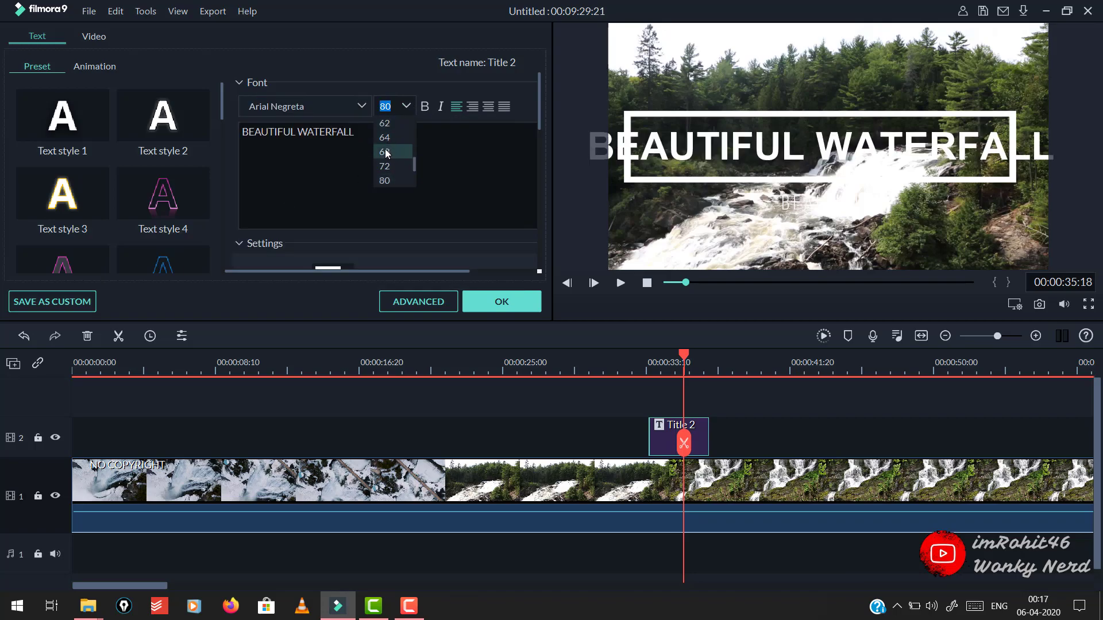
left_click(394, 122)
left_click(407, 107)
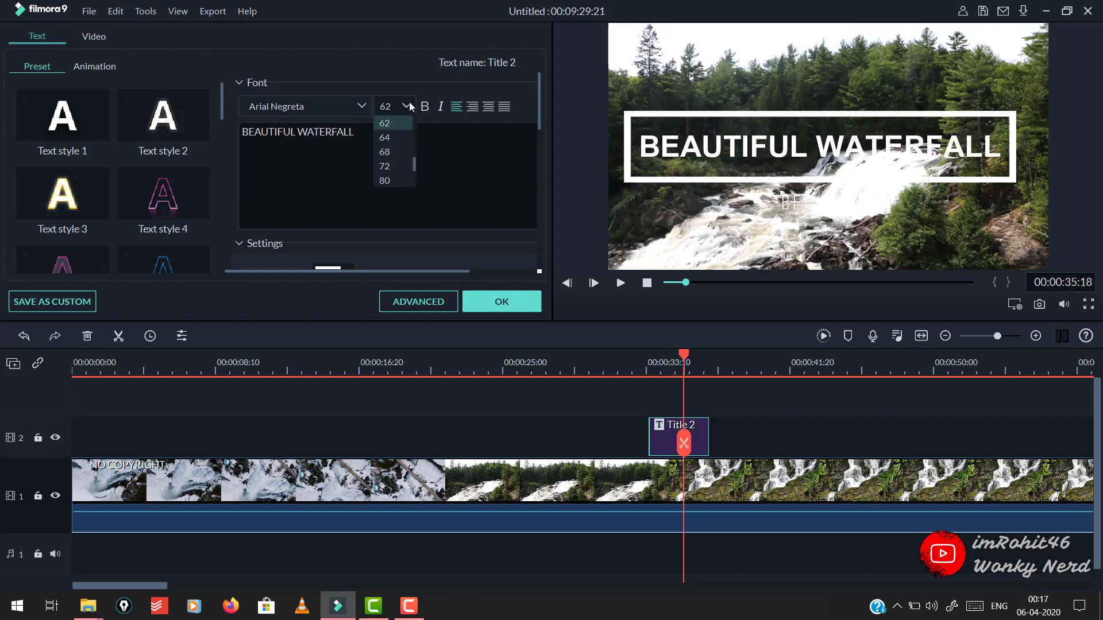
left_click(448, 133)
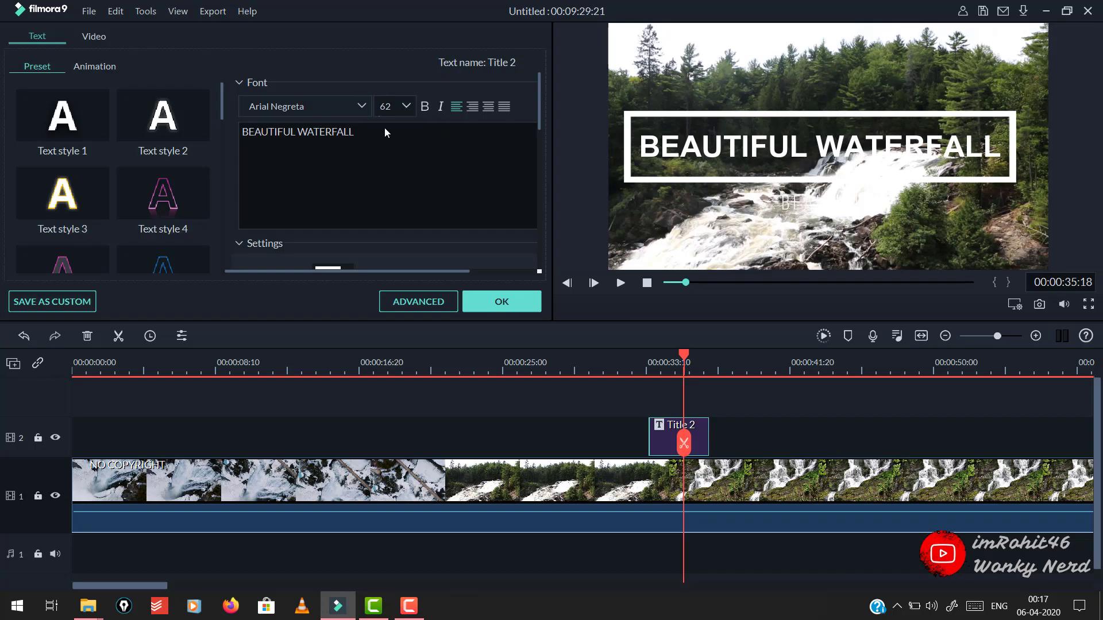
Step: Try bold formatting on the main title text
left_click_drag(357, 132, 249, 122)
left_click(428, 109)
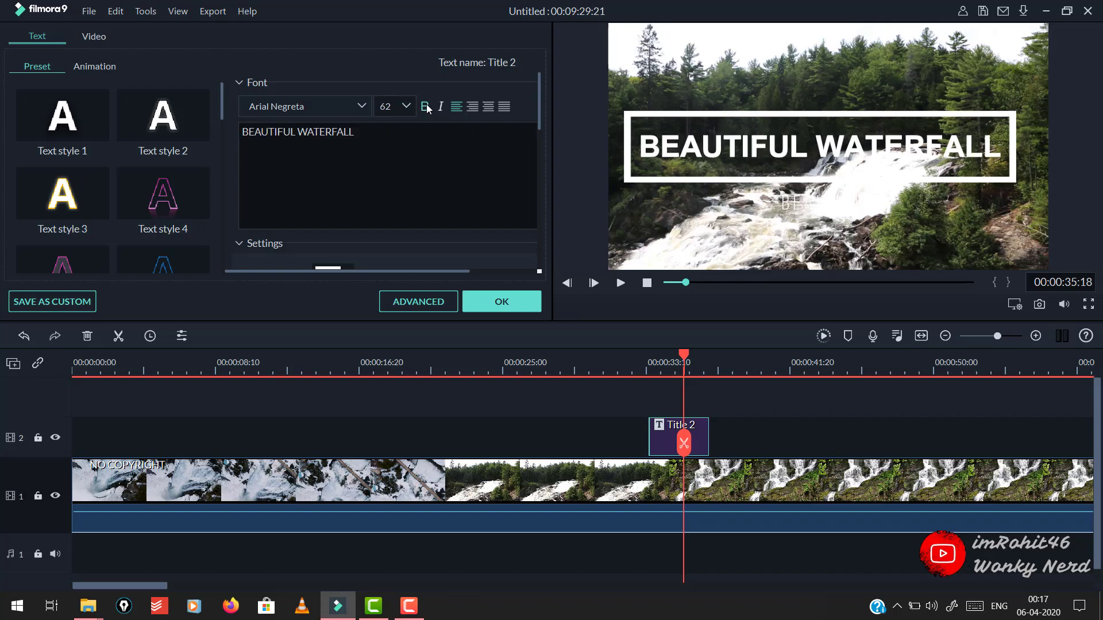
left_click(428, 110)
Step: Italicize the whole "BEAUTIFUL WATERFALL" text and centre-align its paragraph
left_click_drag(355, 133, 245, 131)
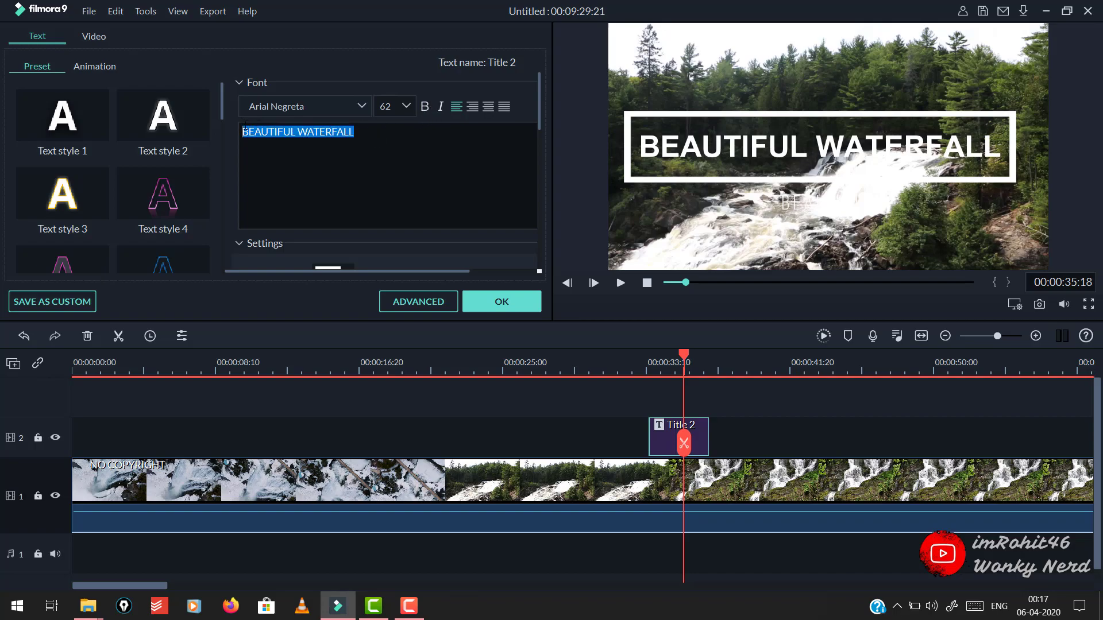
left_click(441, 108)
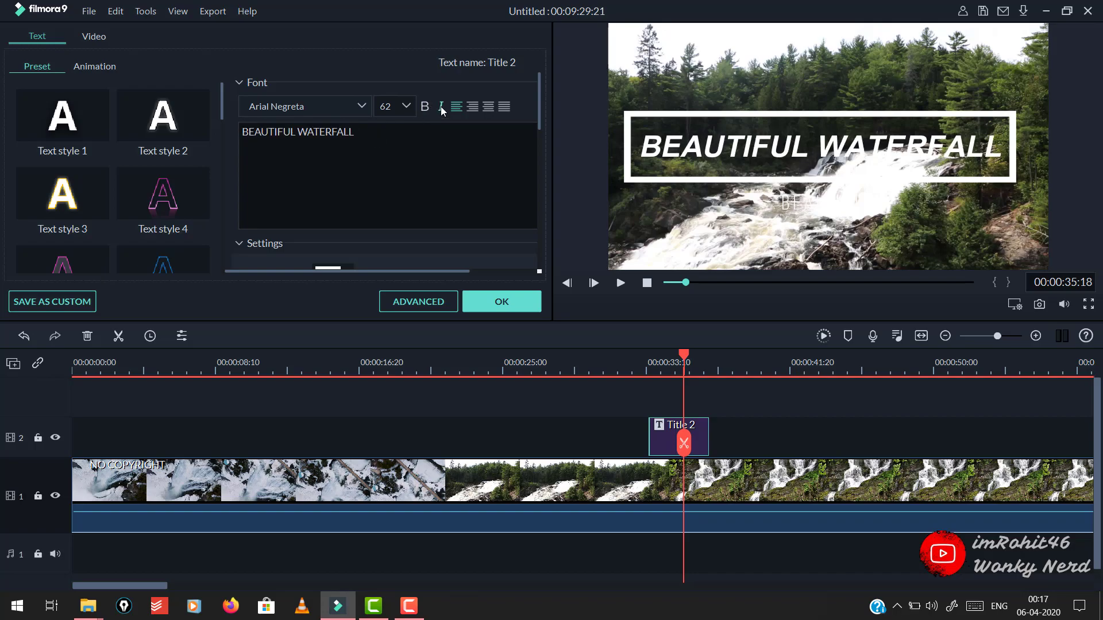
left_click_drag(397, 138, 261, 123)
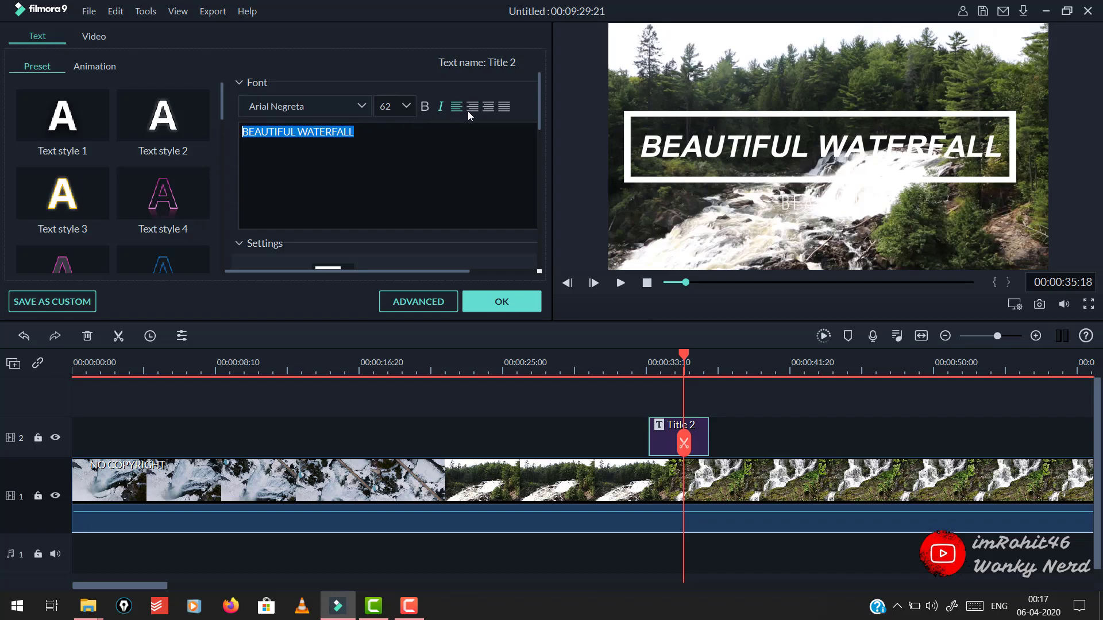
left_click(487, 108)
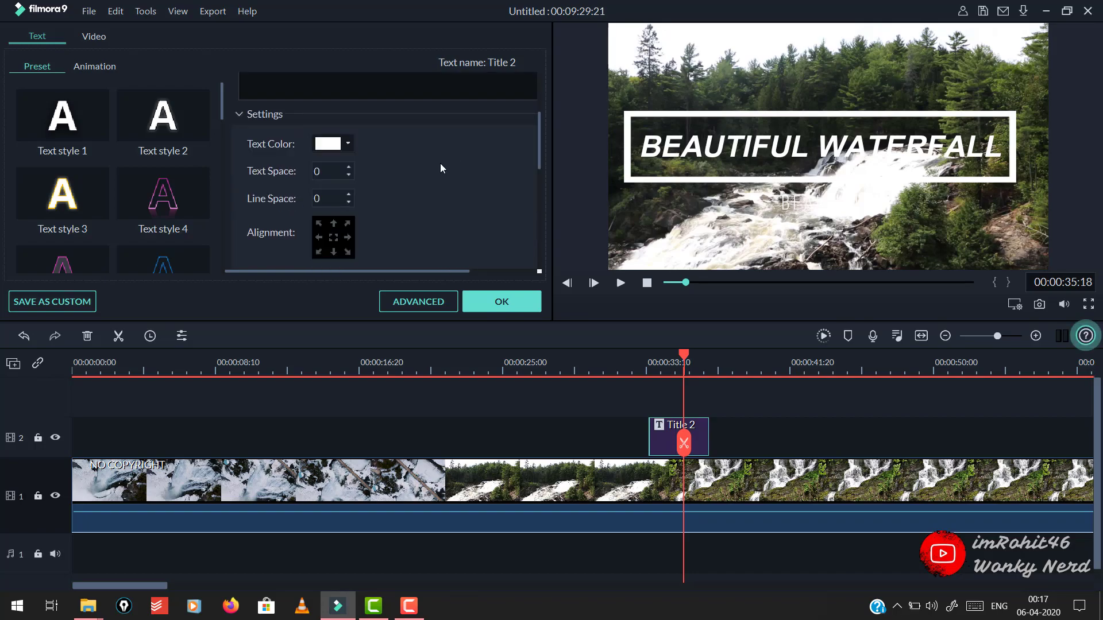
Step: Color all of the main title text dark red and set its text spacing to -19
left_click(676, 147)
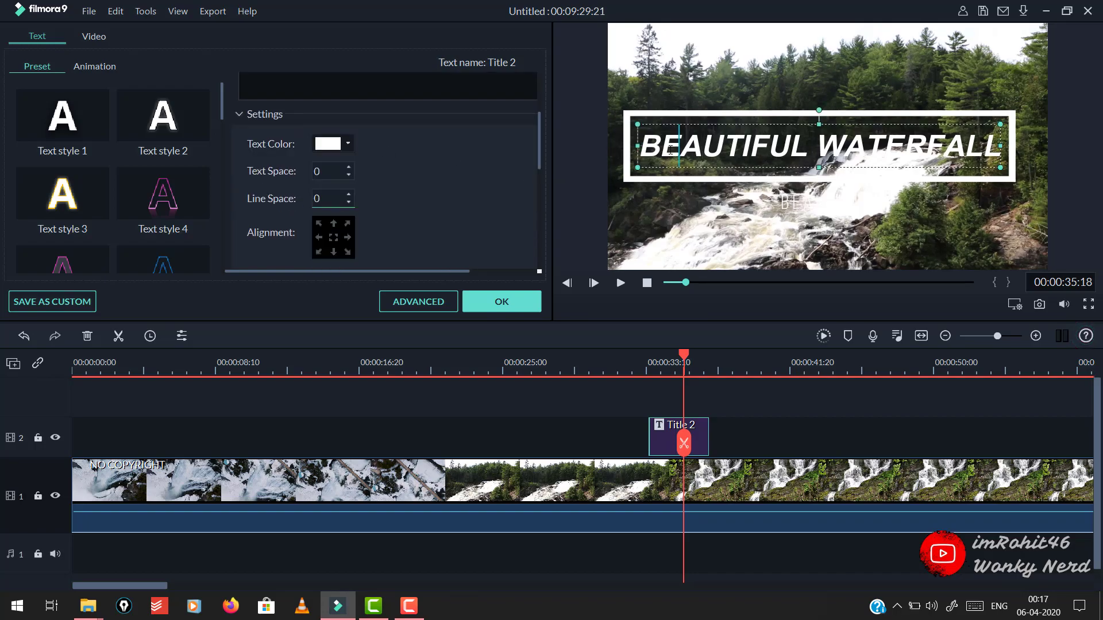
key("ctrl+a")
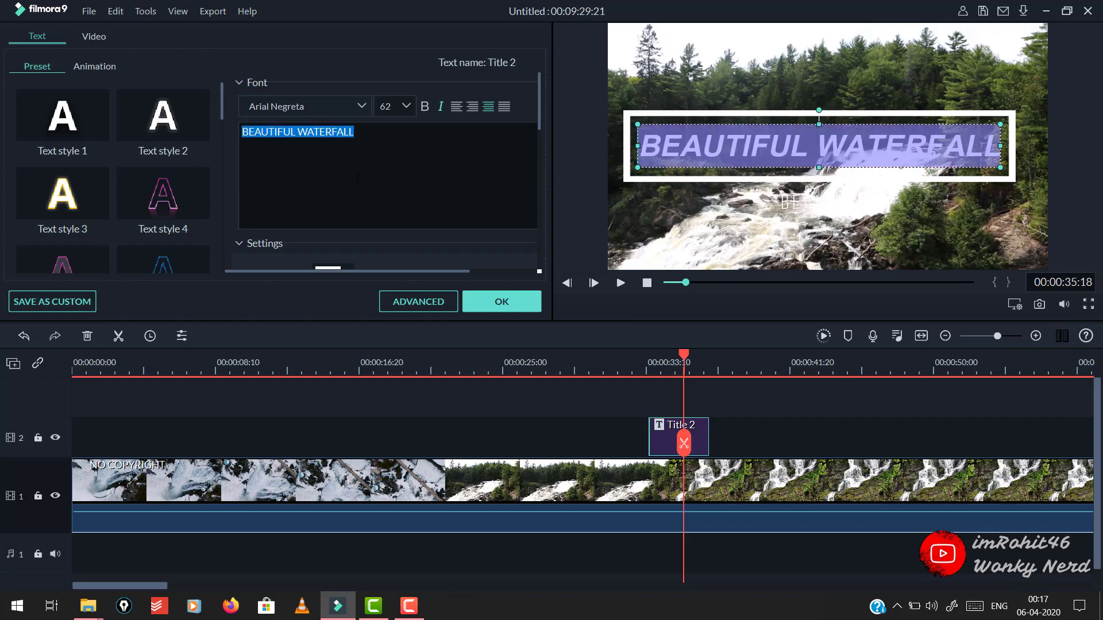
left_click(348, 145)
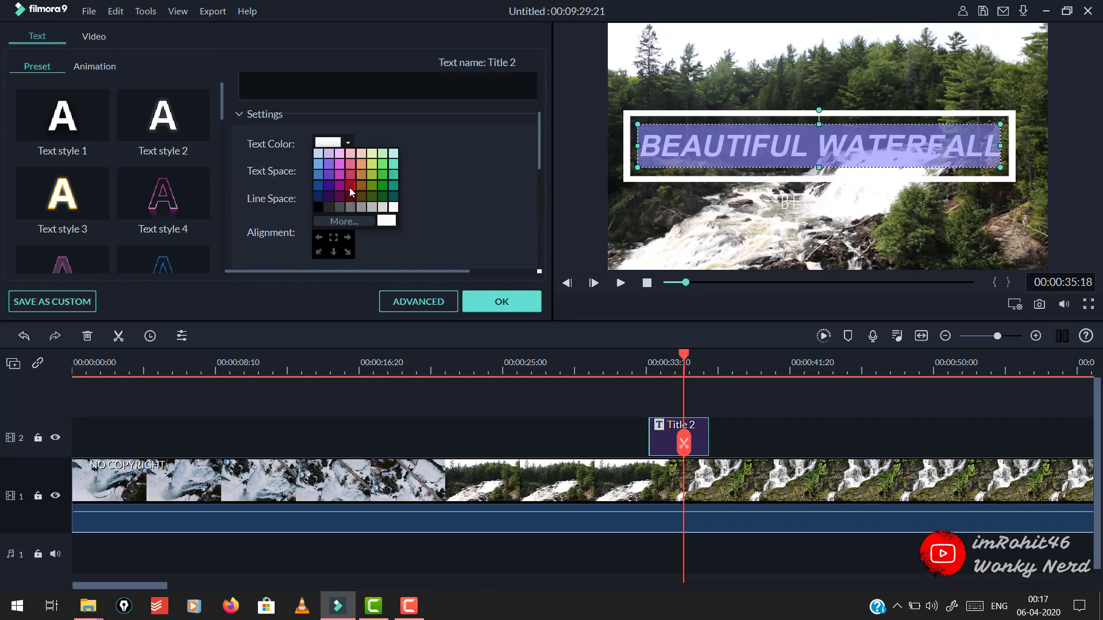
left_click(350, 186)
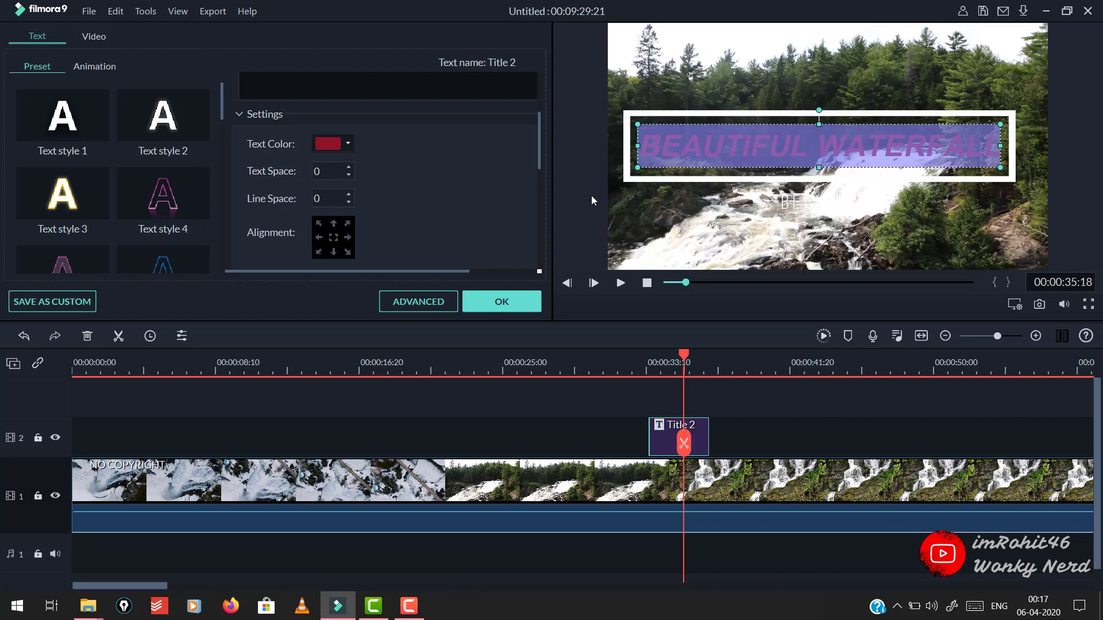
scroll(436, 198, "down", 1)
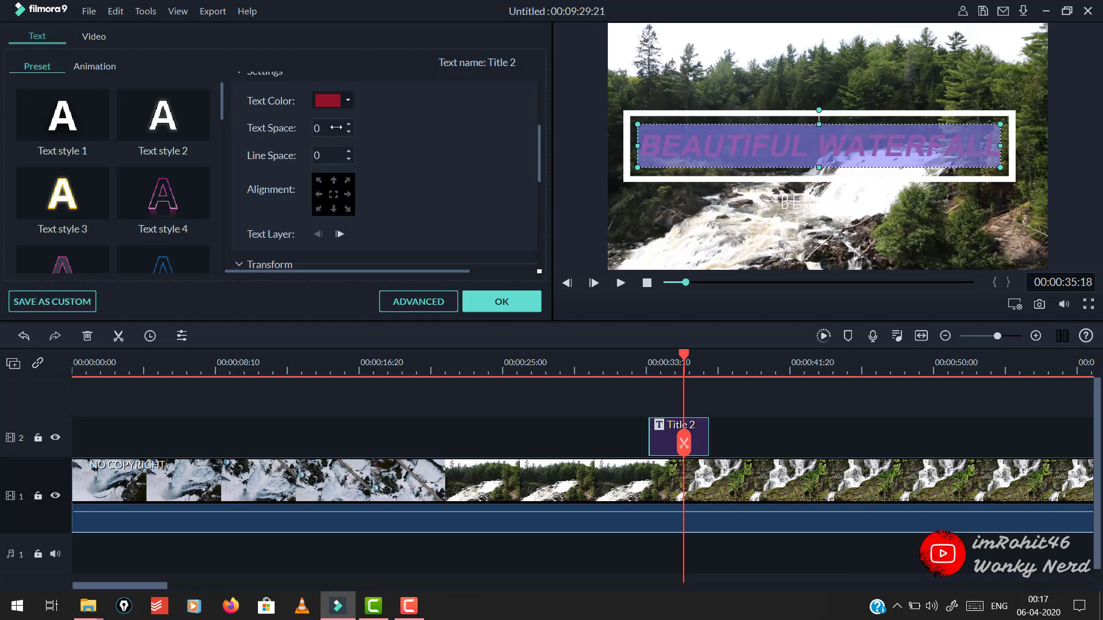
mouse_move(336, 127)
left_mouse_down()
mouse_move(358, 128)
mouse_move(294, 128)
mouse_move(316, 128)
left_mouse_up()
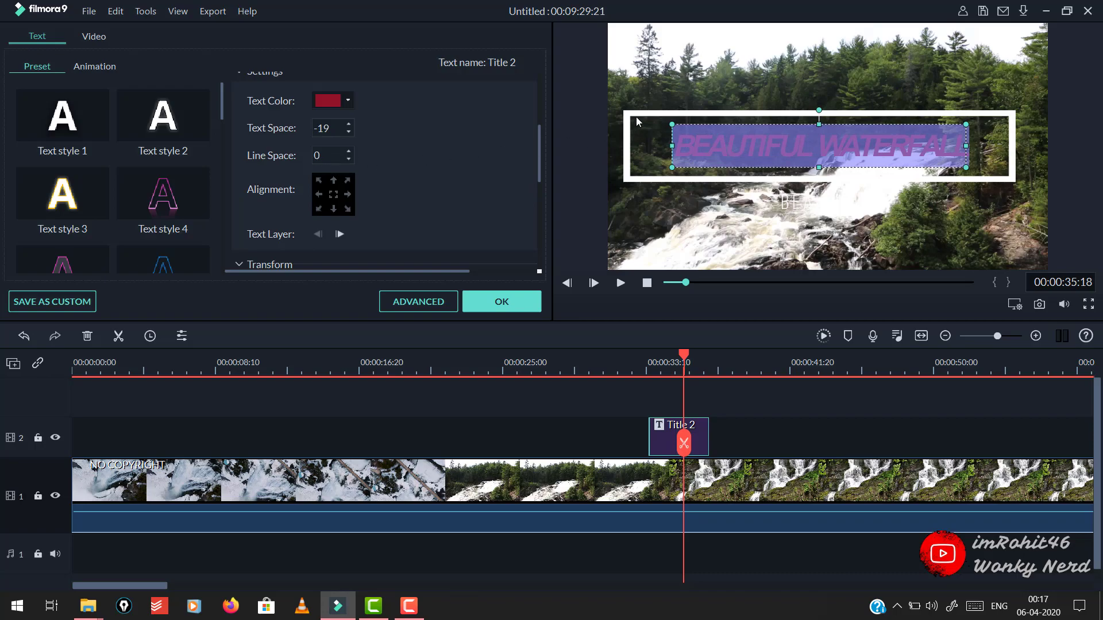
Step: Break the main title into two lines between "BEAUTIFUL" and "WATERFALL" and set its line spacing to -41
left_click(810, 142)
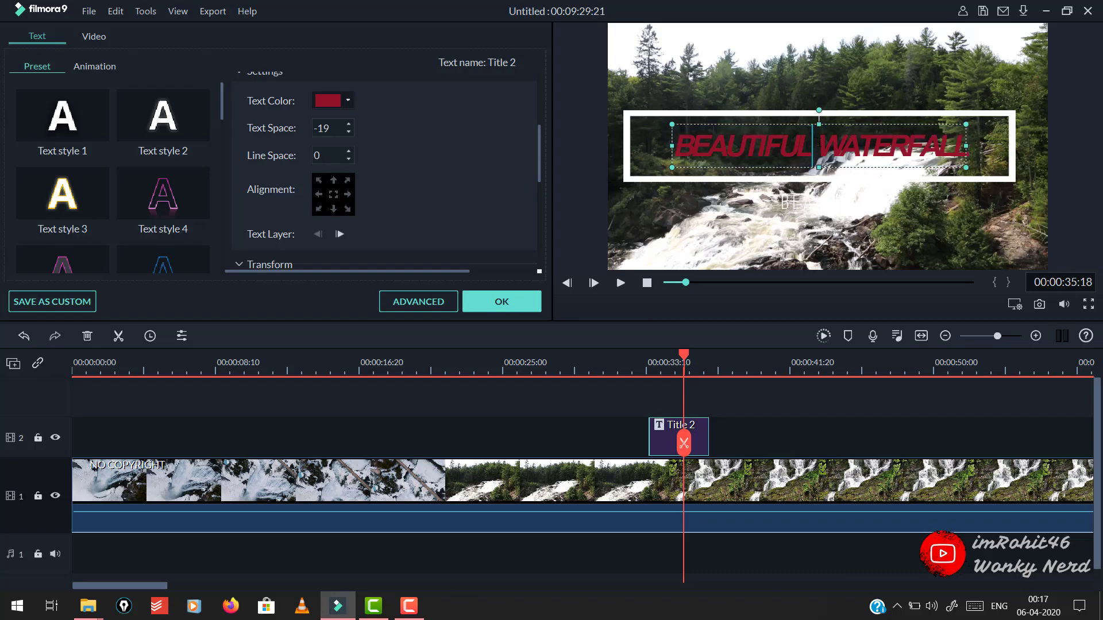
key("Return")
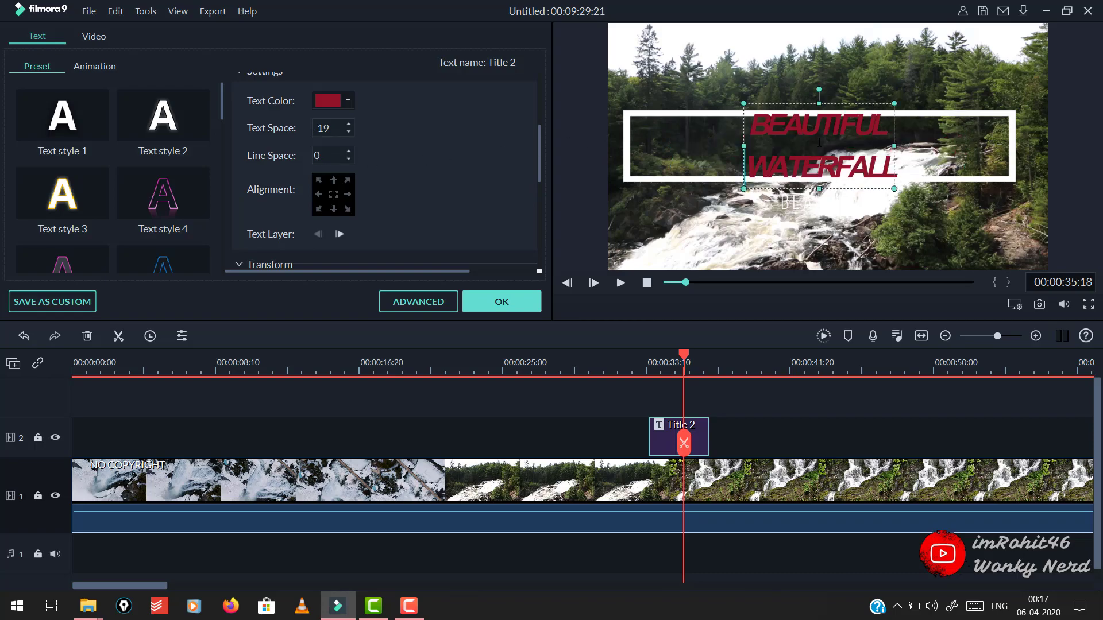
scroll(322, 155, "down", 15)
scroll(322, 155, "up", 2)
scroll(321, 155, "up", 6)
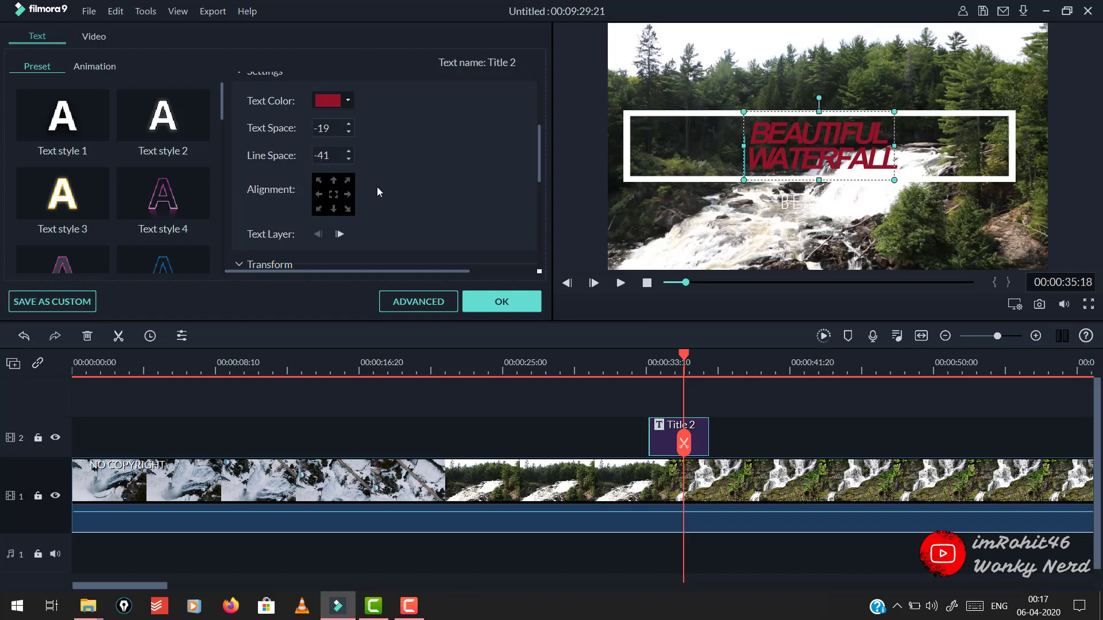
Step: Try the right and left alignments on the main title text, and centre it in the video frame
left_click(347, 198)
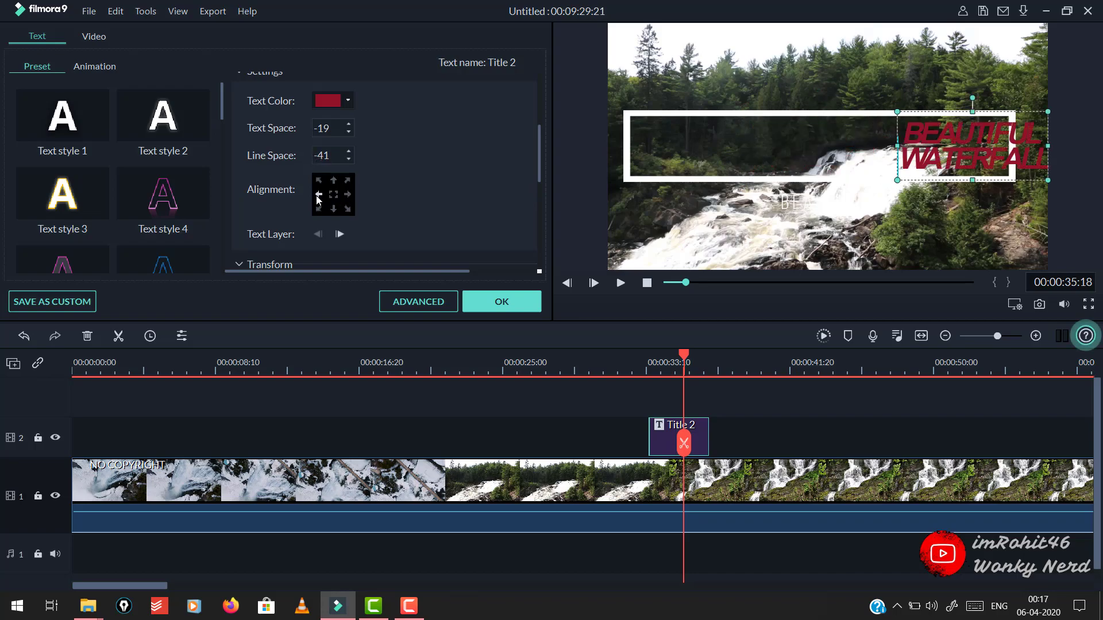
left_click(319, 195)
left_click(333, 197)
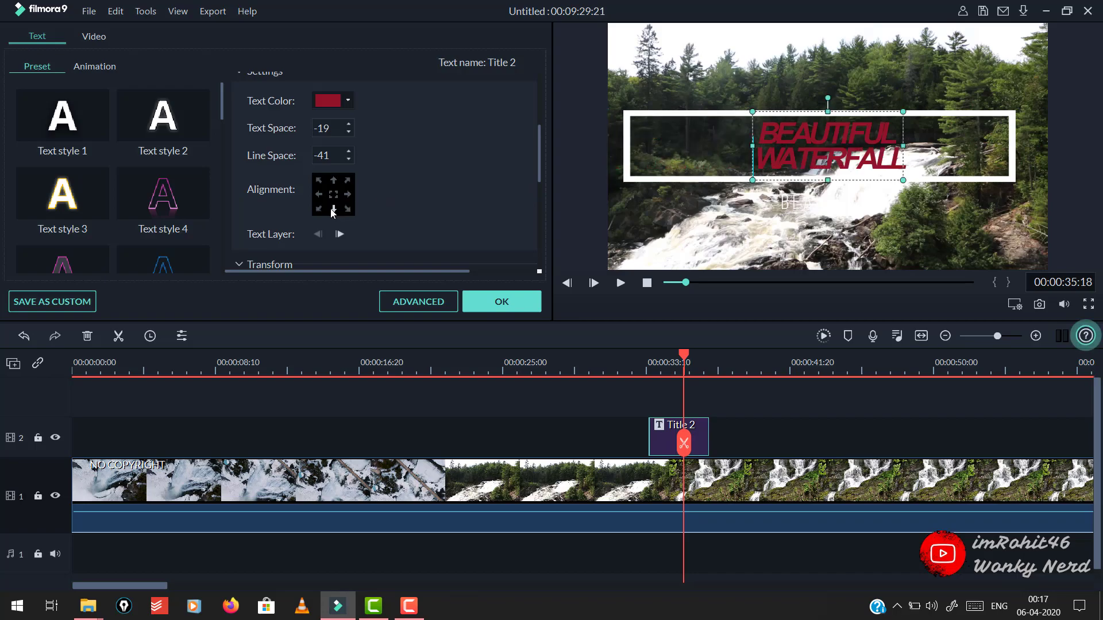
Step: Switch back and forth between the title's main text and subtitle layers
scroll(408, 221, "down", 1)
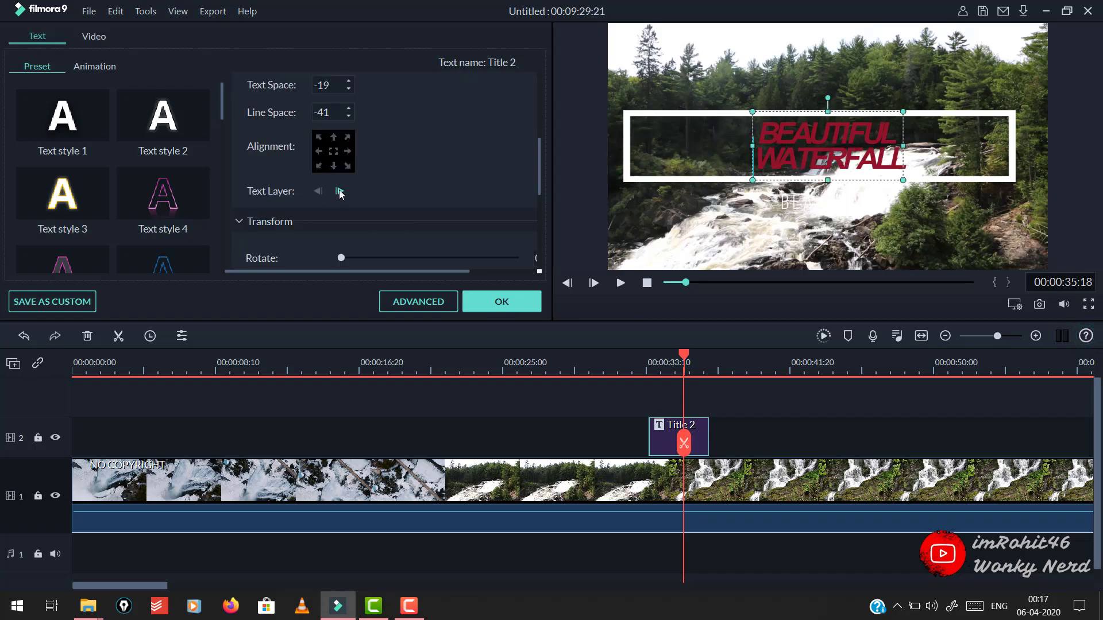
left_click(339, 191)
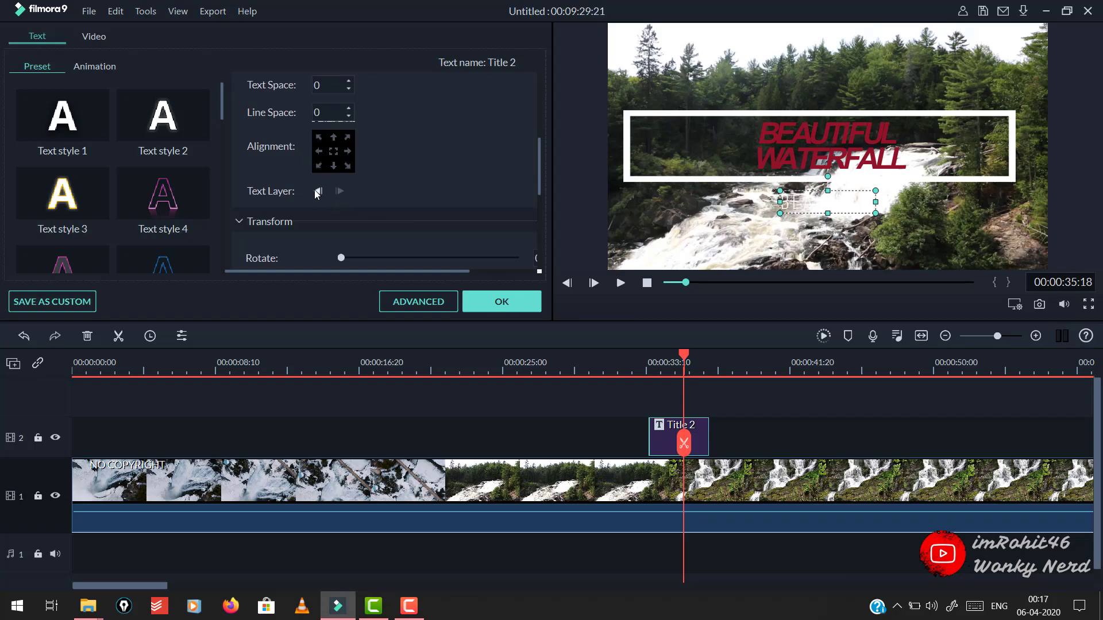
left_click(317, 191)
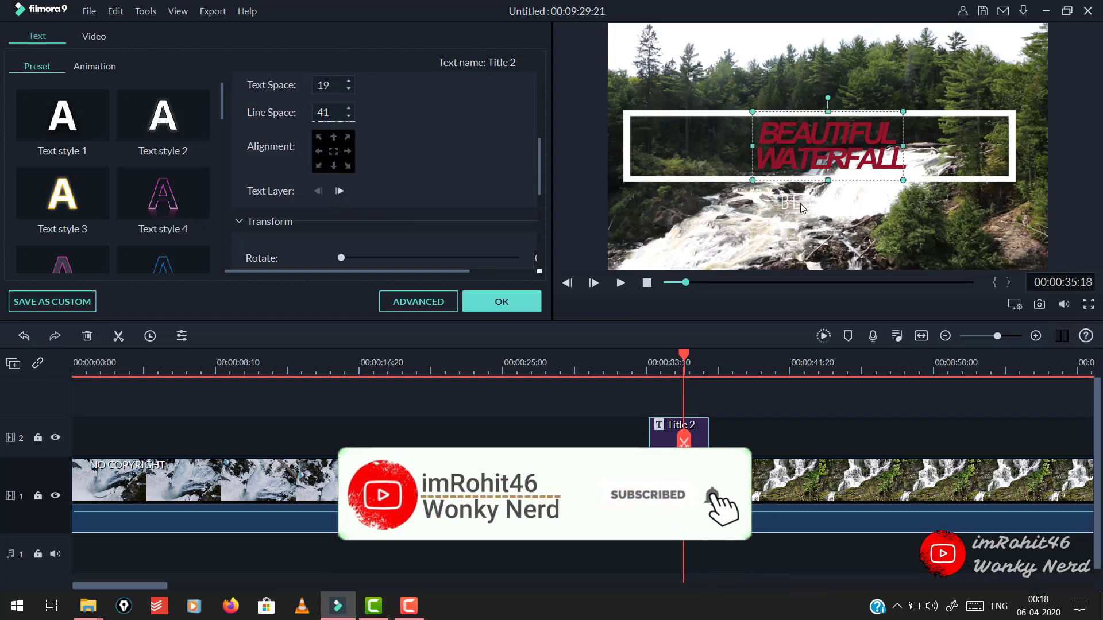
left_click(339, 192)
left_click(319, 191)
left_click(336, 192)
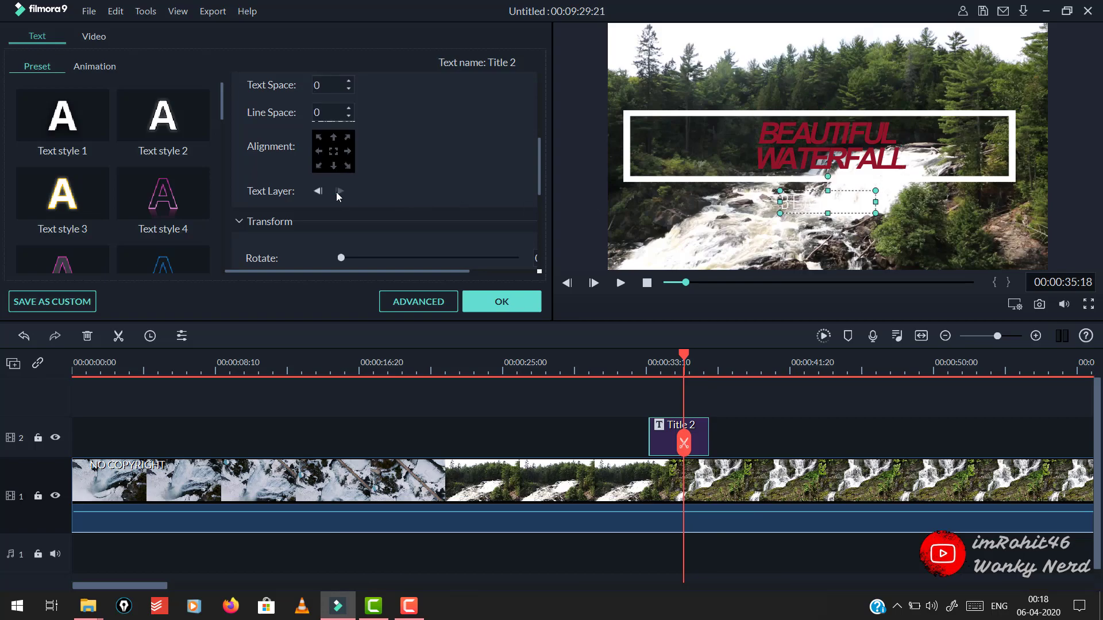
Step: Select the main title text, test its rotation while leaving it unrotated, and scale it down slightly
scroll(372, 192, "down", 1)
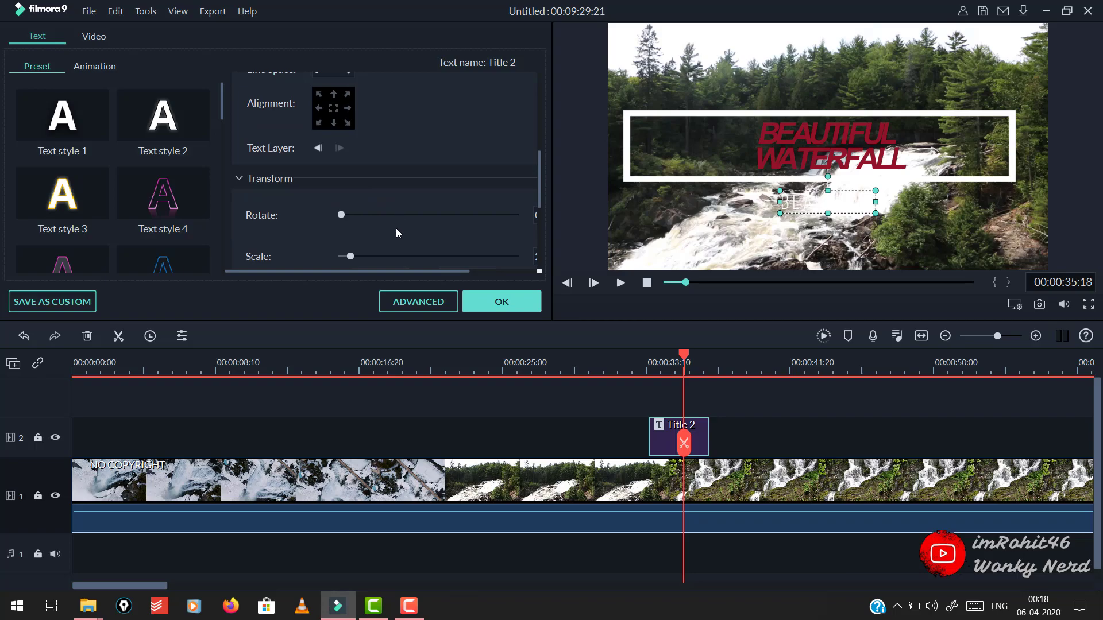
left_click(837, 143)
mouse_move(345, 216)
left_mouse_down()
mouse_move(375, 223)
mouse_move(338, 219)
left_mouse_up()
scroll(382, 215, "down", 1)
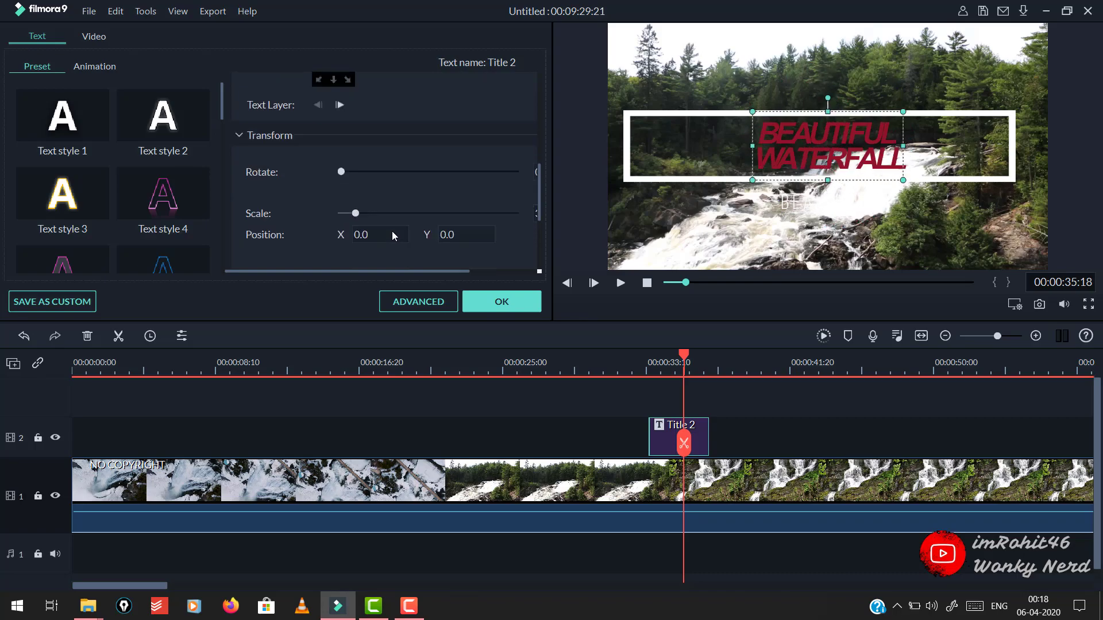
left_click_drag(356, 214, 353, 214)
scroll(345, 241, "down", 1)
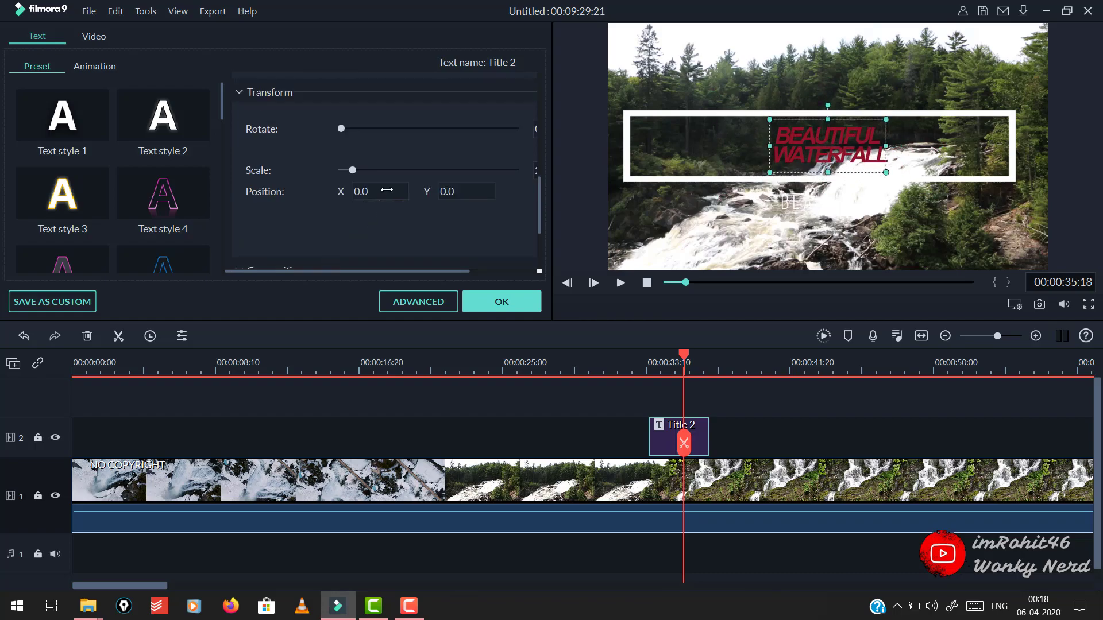
Step: Try repositioning the main title text, including a Y position of -5.0, and reset its position
left_click(387, 190)
mouse_move(825, 147)
left_mouse_down()
mouse_move(816, 150)
mouse_move(826, 152)
left_mouse_up()
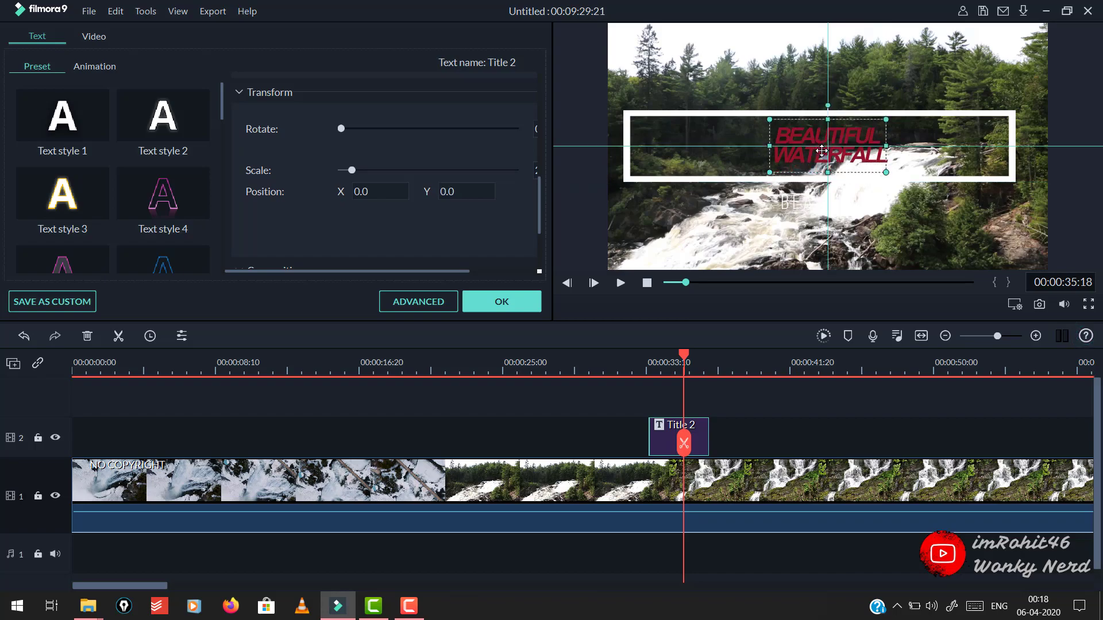
double_click(454, 191)
type("11")
key("BackSpace")
key("BackSpace")
type("22")
key("Up")
key("Up")
key("Up")
key("Up")
key("Up")
key("Up")
key("Up")
key("Up")
key("Up")
key("Up")
key("Up")
key("Up")
key("Up")
key("Up")
key("Up")
key("Up")
key("Up")
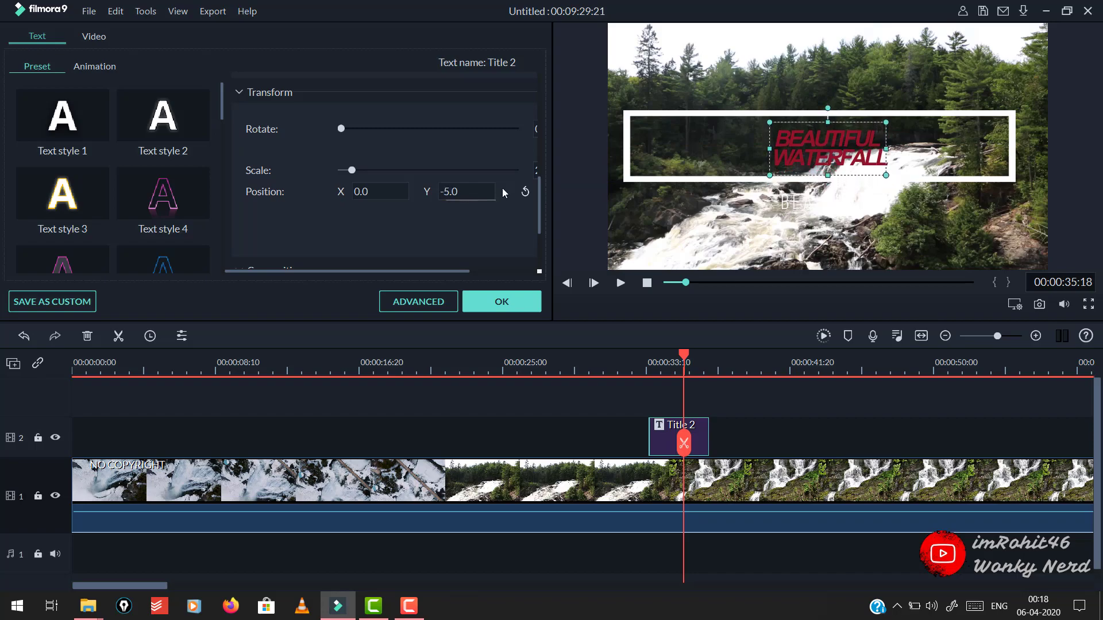
left_click(526, 193)
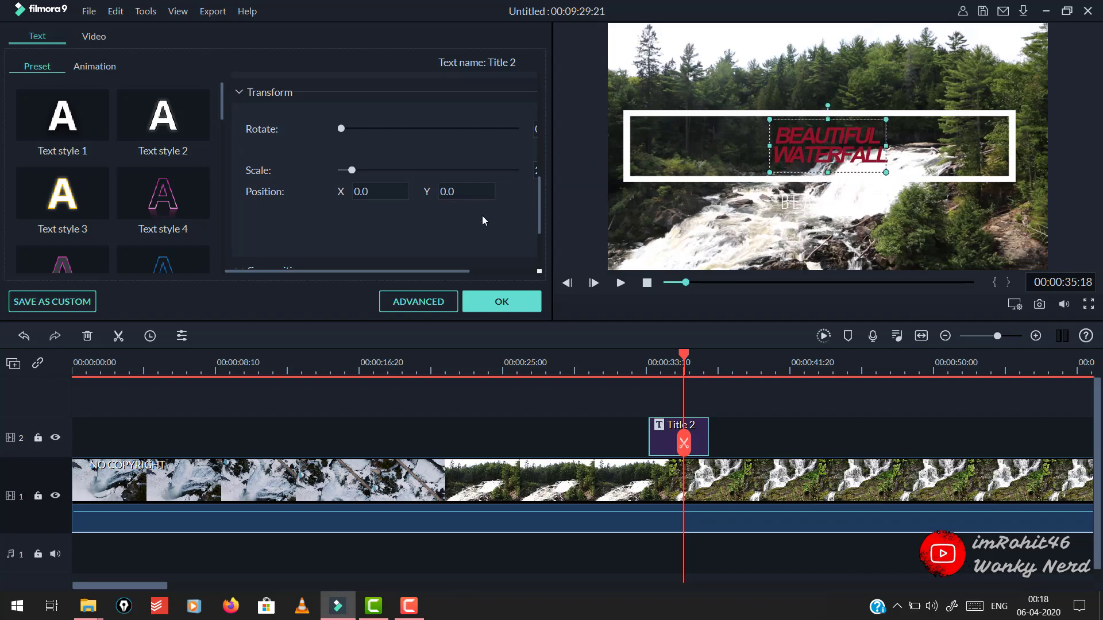
Step: Try blending modes such as Darken on the main title text, returning to Normal
scroll(481, 216, "down", 2)
scroll(436, 218, "down", 1)
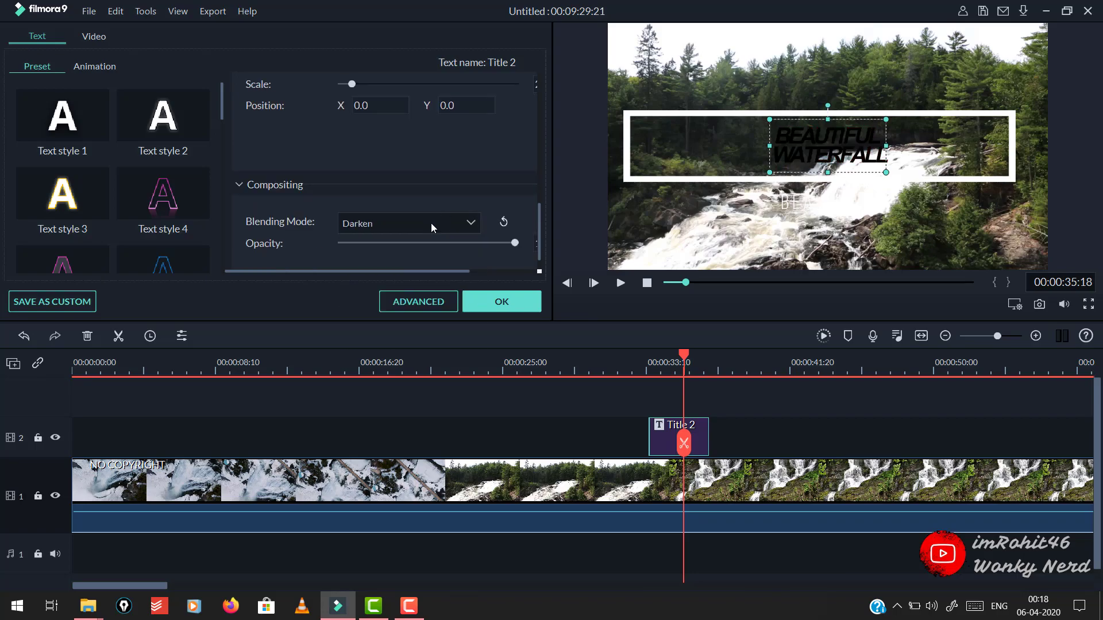
scroll(430, 222, "up", 1)
scroll(430, 223, "down", 2)
scroll(431, 222, "up", 2)
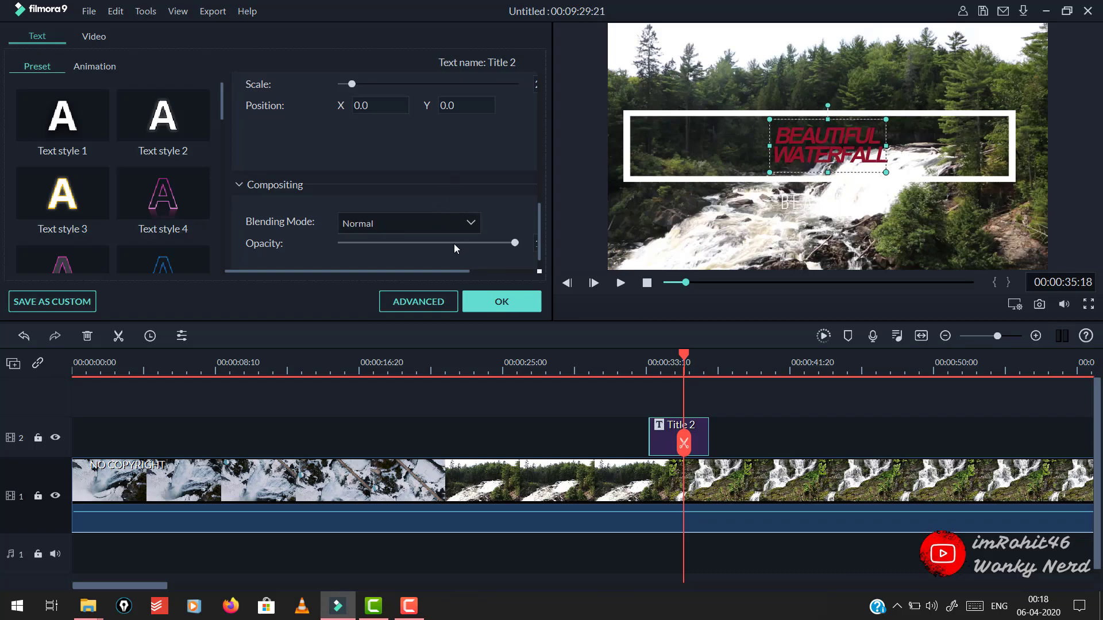
Step: Reduce the main title text's opacity slightly and apply the title edits
left_click_drag(452, 244, 508, 247)
scroll(506, 215, "down", 1)
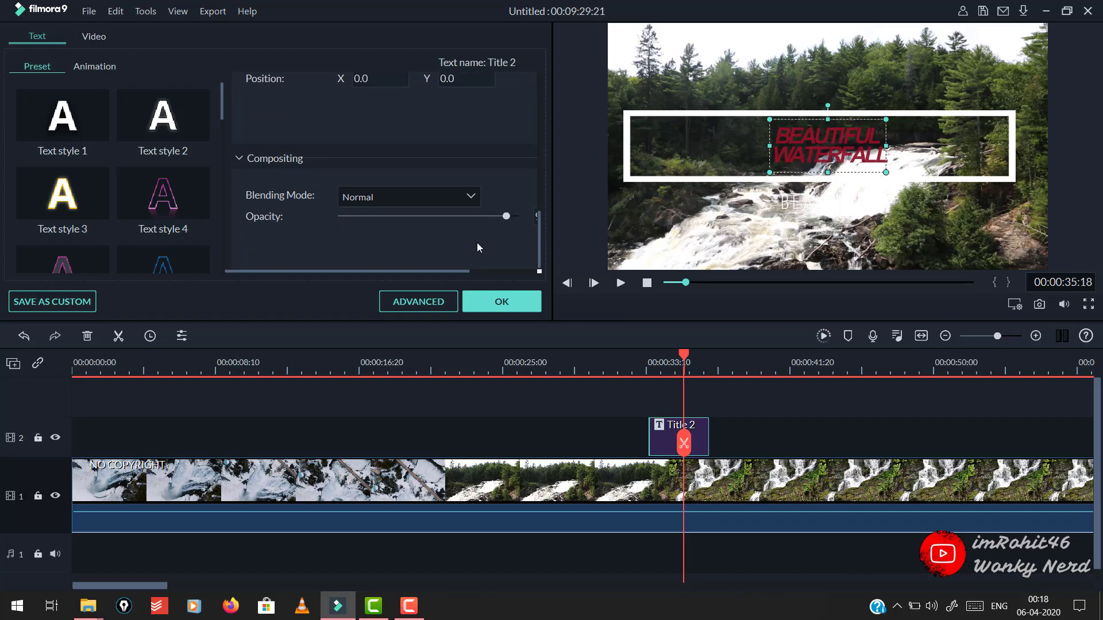
left_click(477, 295)
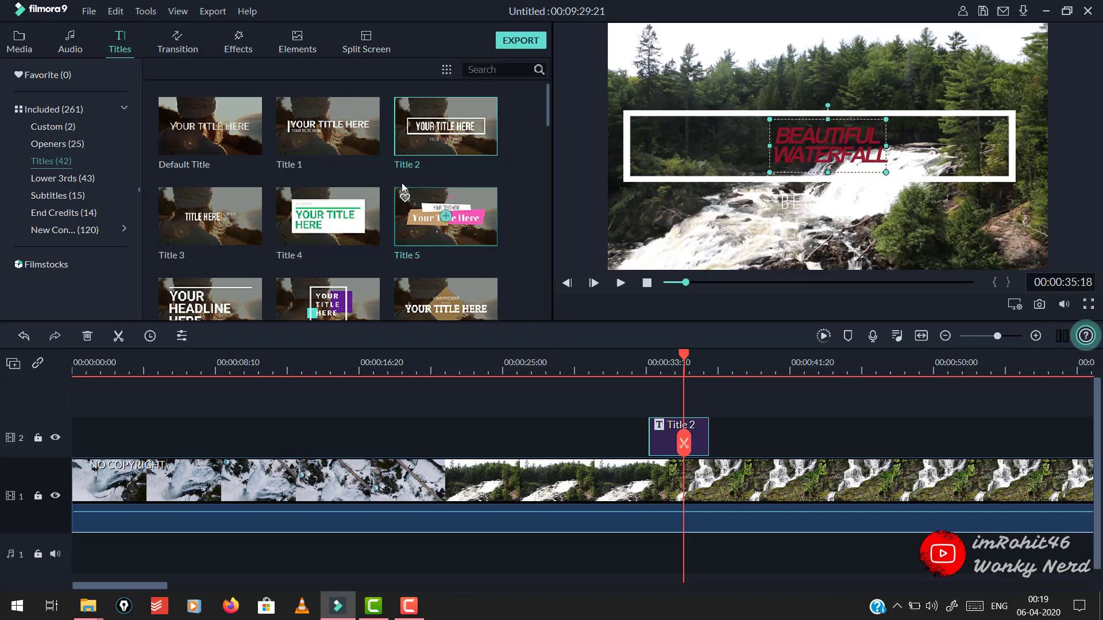
Step: Place the Title 1 preset on video track 2 at about 41 seconds, and play the video through it
left_click_drag(307, 143, 793, 447)
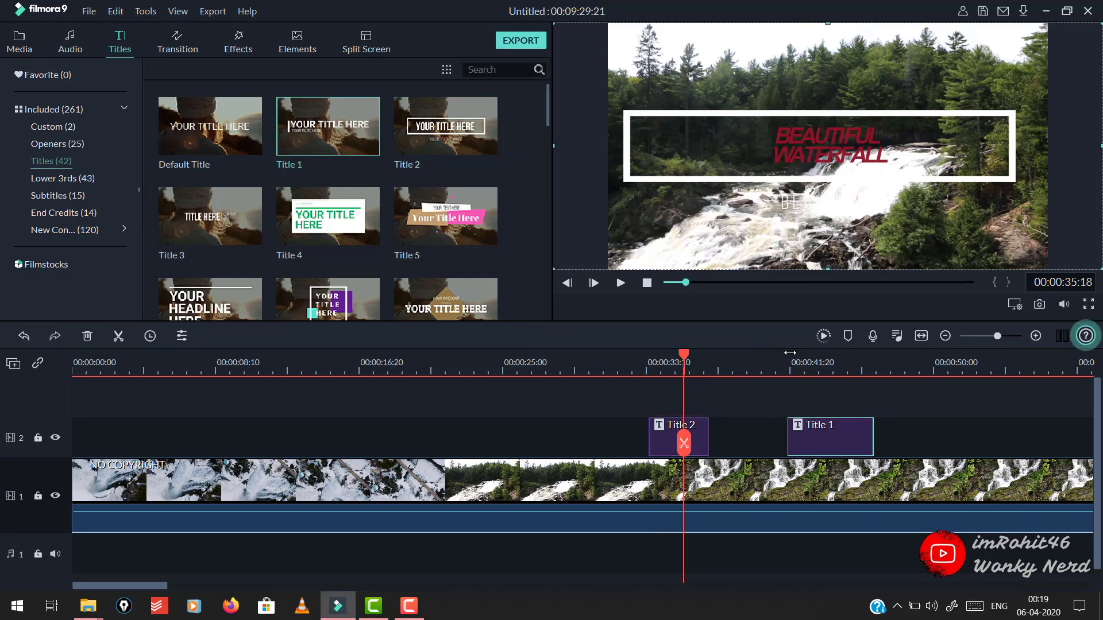
left_click(619, 283)
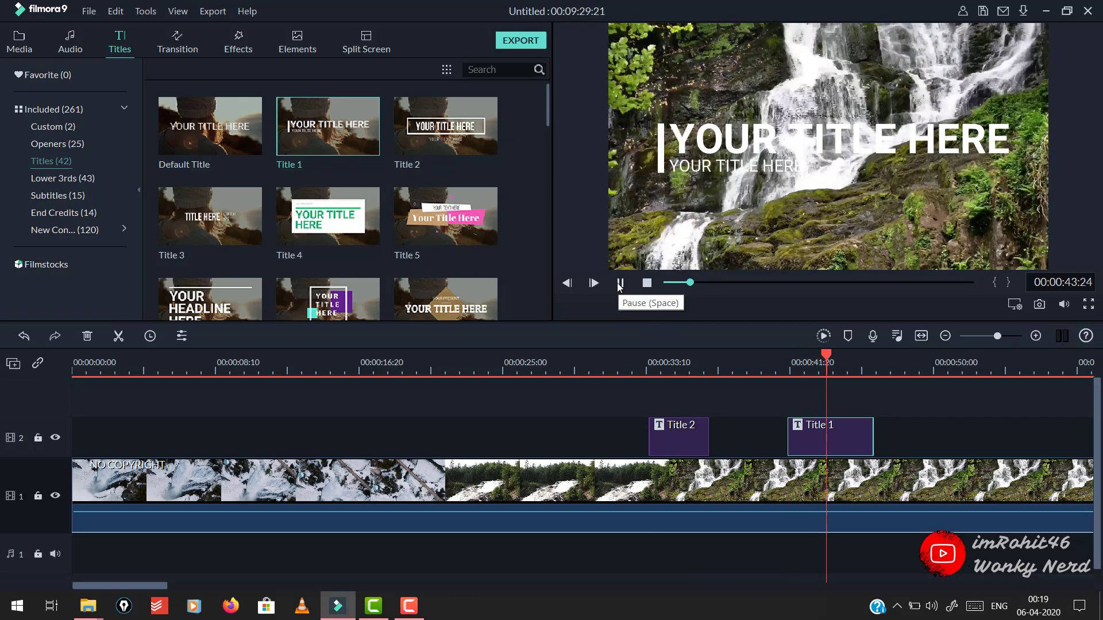
left_click(621, 283)
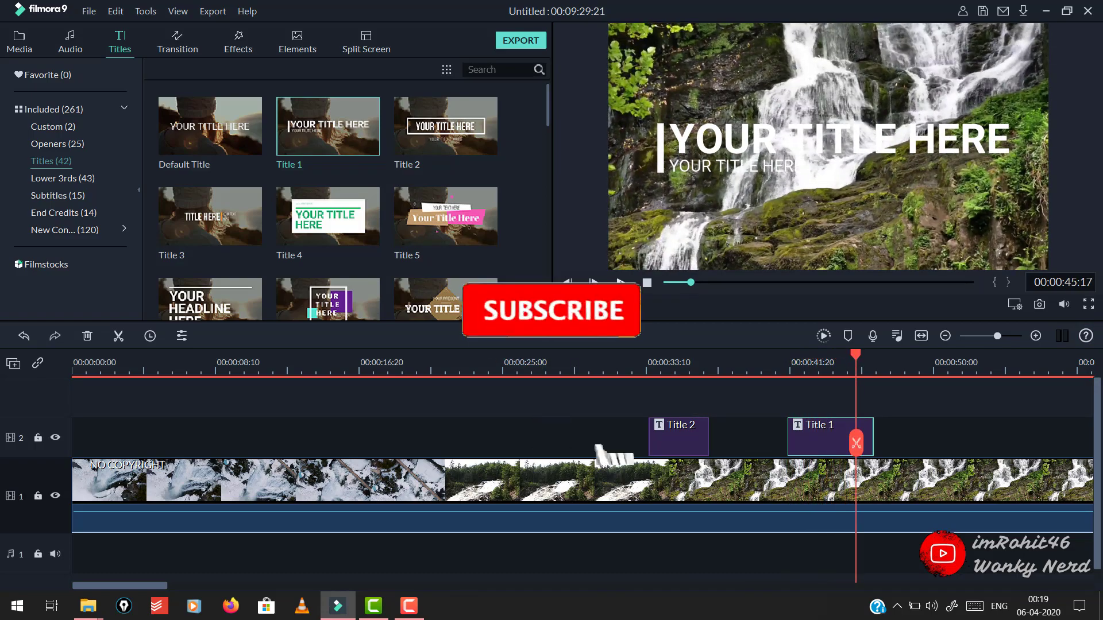